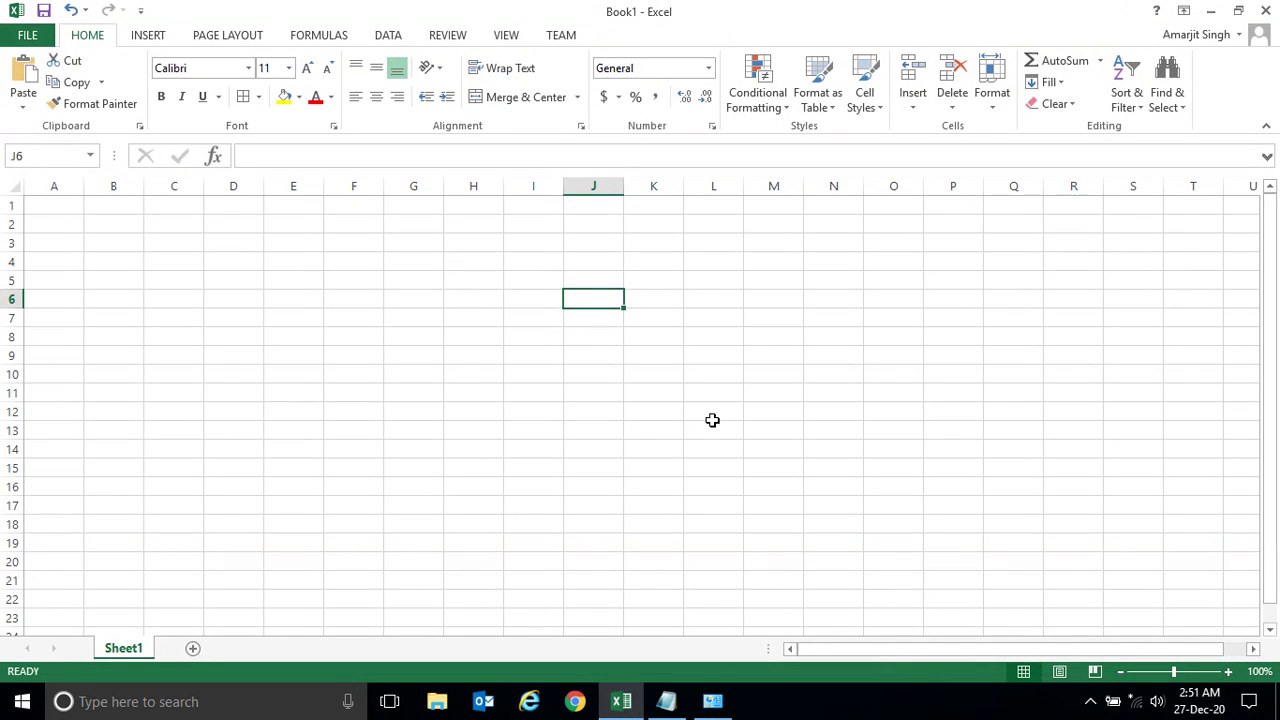
pyautogui.click(619, 703)
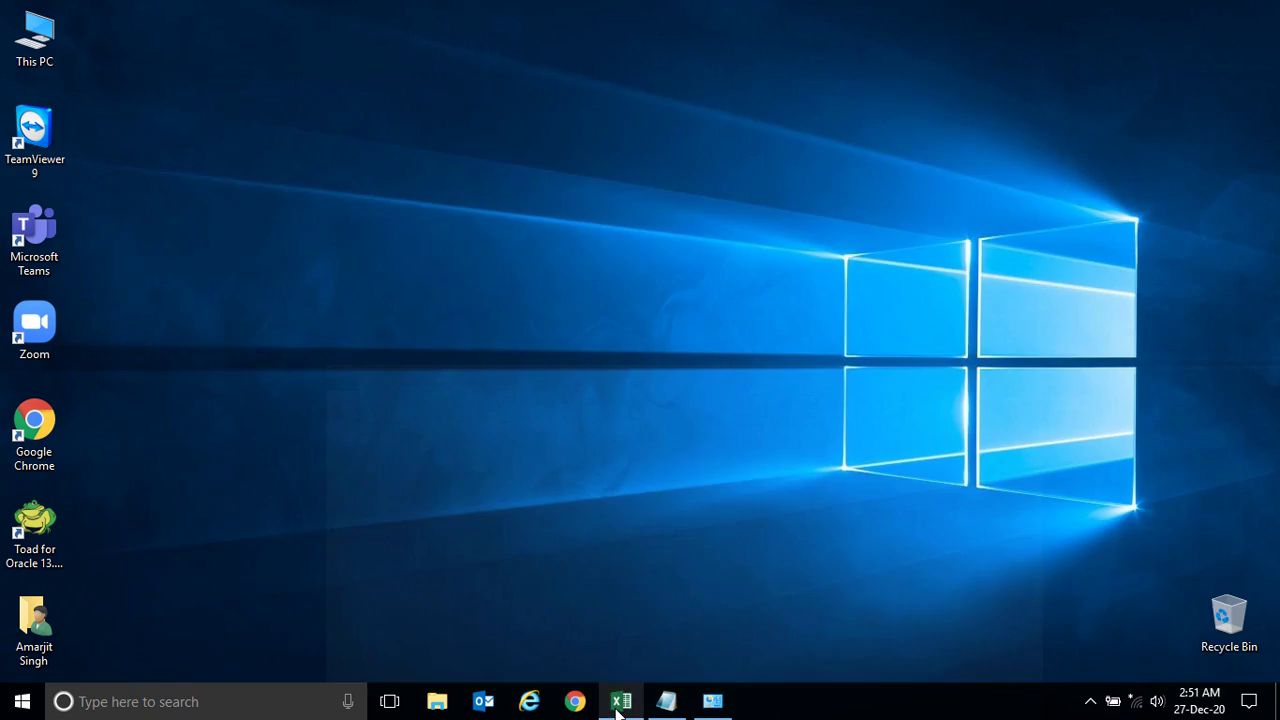
pyautogui.click(618, 704)
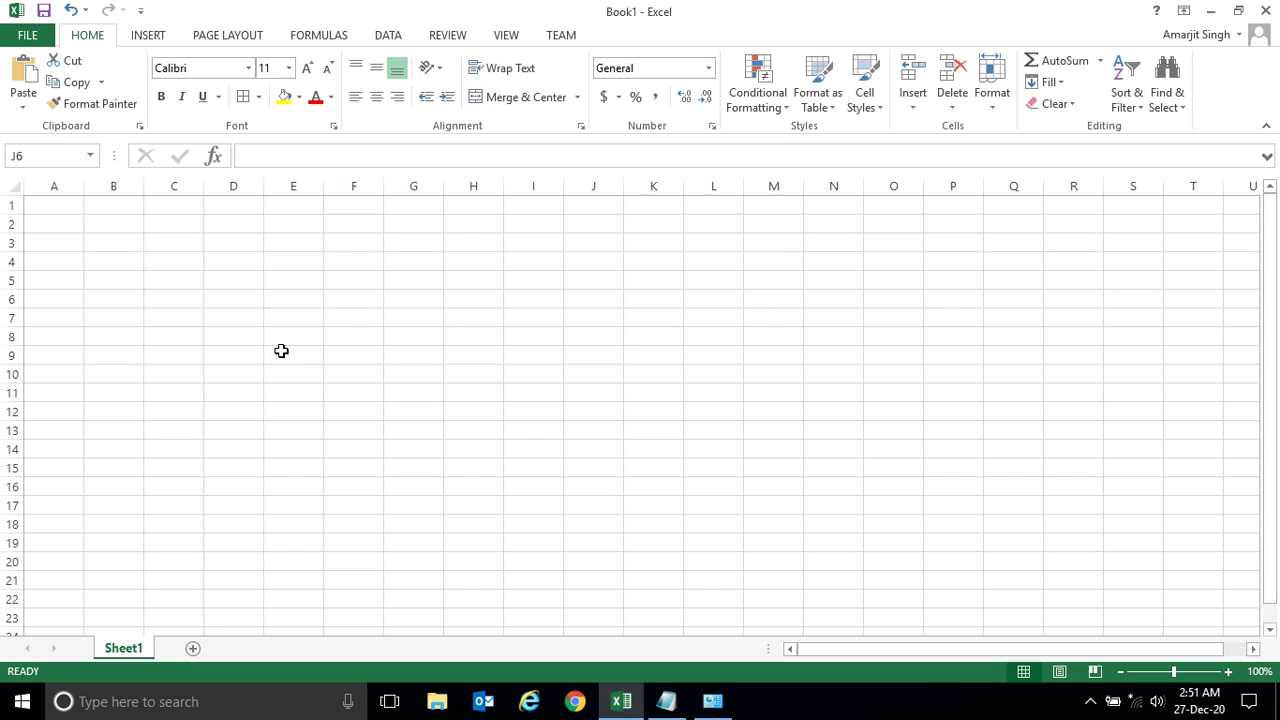
pyautogui.click(354, 320)
pyautogui.click(421, 274)
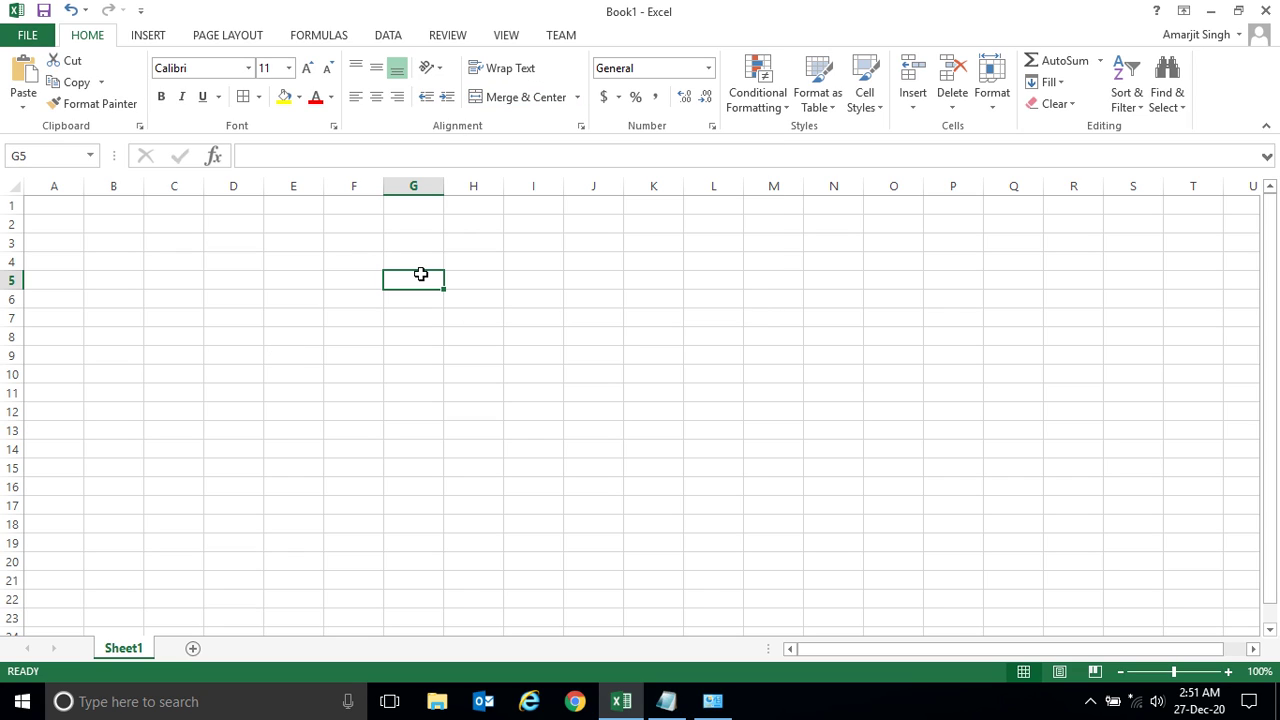
pyautogui.click(512, 321)
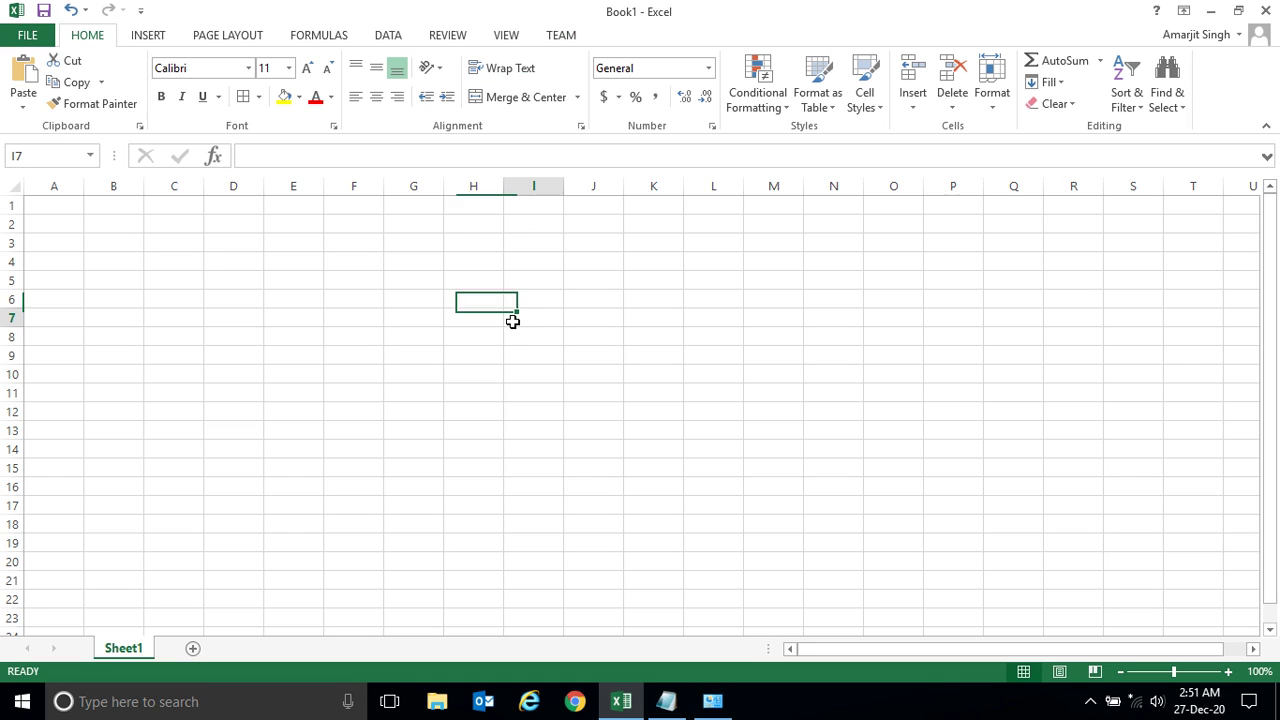
pyautogui.click(423, 273)
# Step: Enter a long line of filler words, starting with "gjgjgjgjgj hkhkhk khkhkhk" and reaching across to column O, in cell G4
pyautogui.click(410, 263)
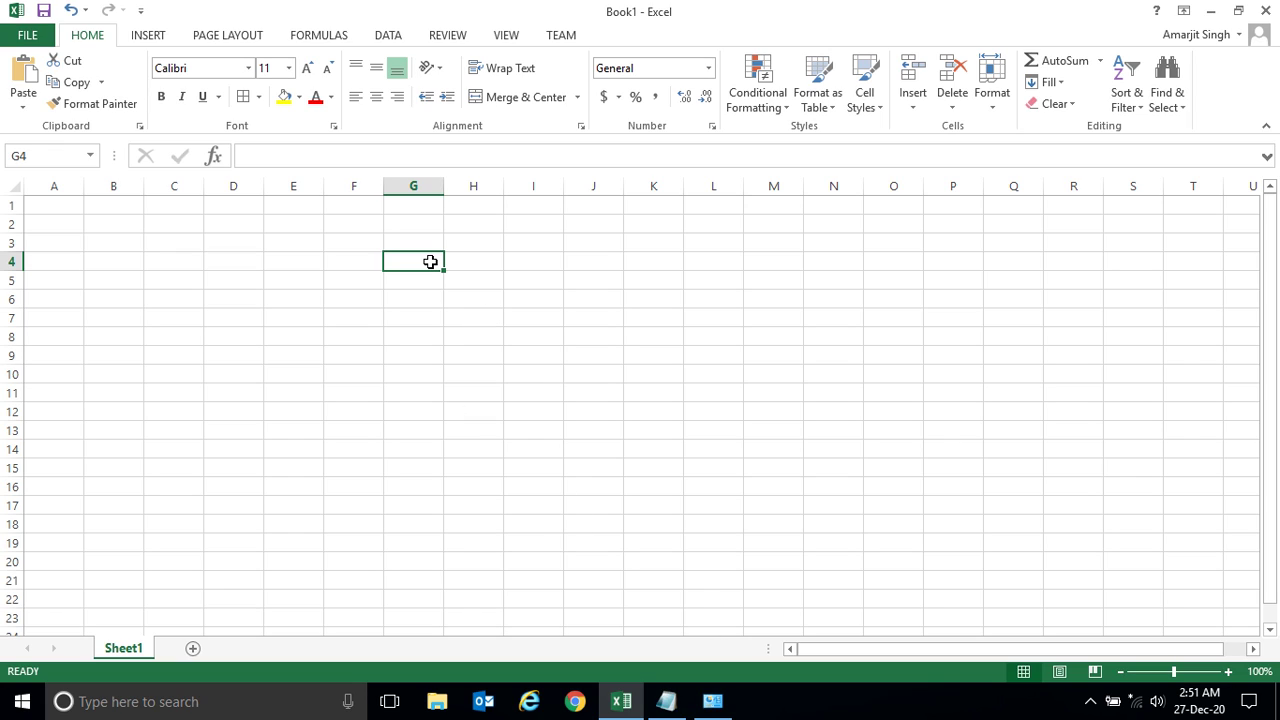
pyautogui.write('gjgjgjgj hkh')
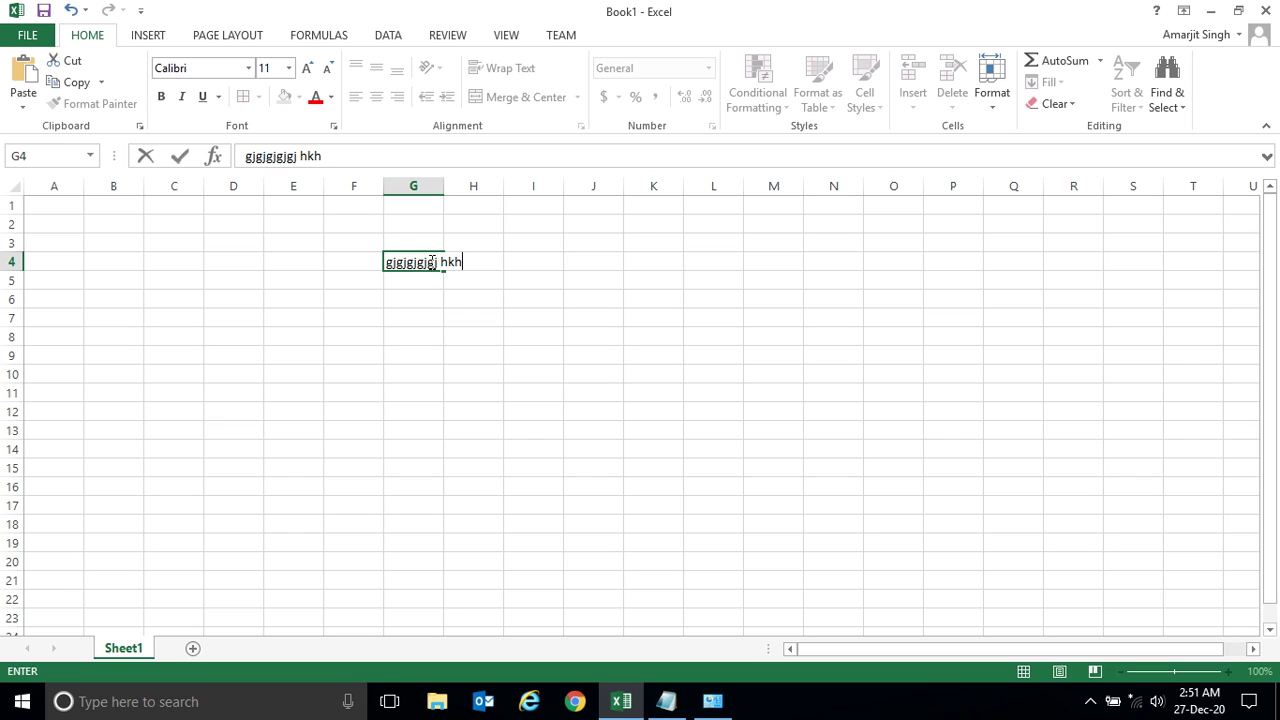
pyautogui.write('khk khkhkhk khkh')
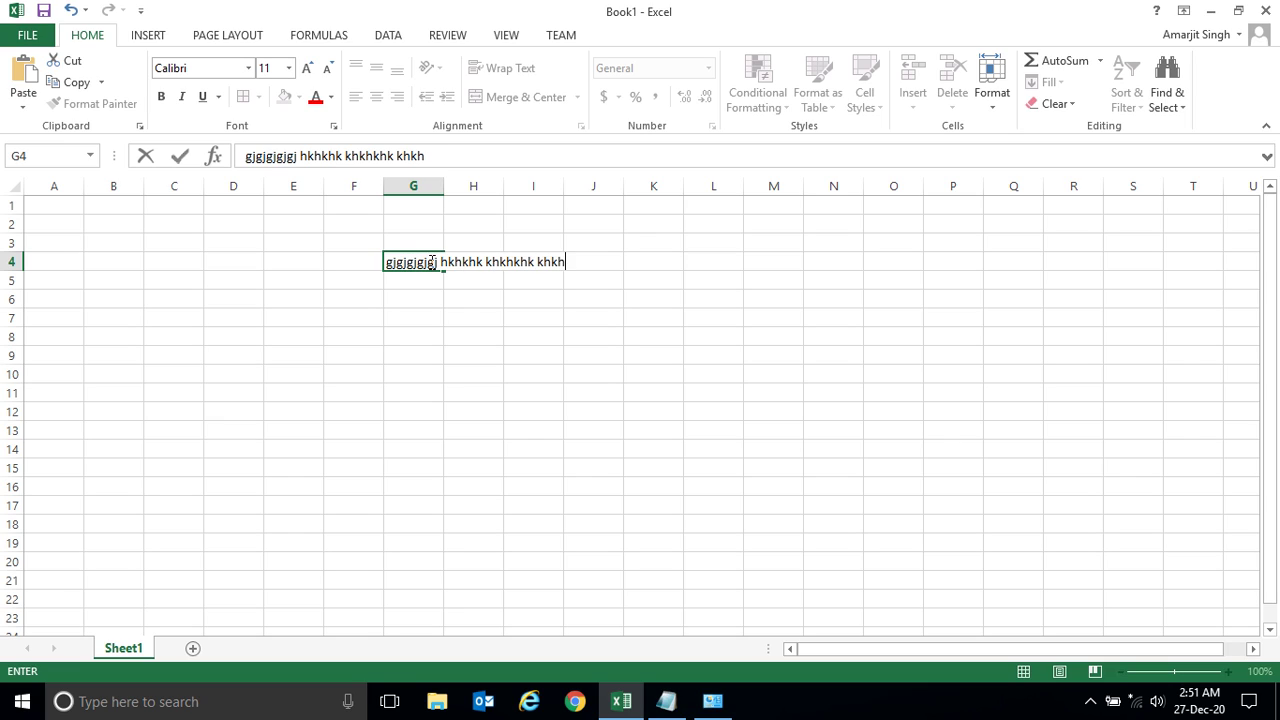
pyautogui.write('khkhk khkhkhk khk')
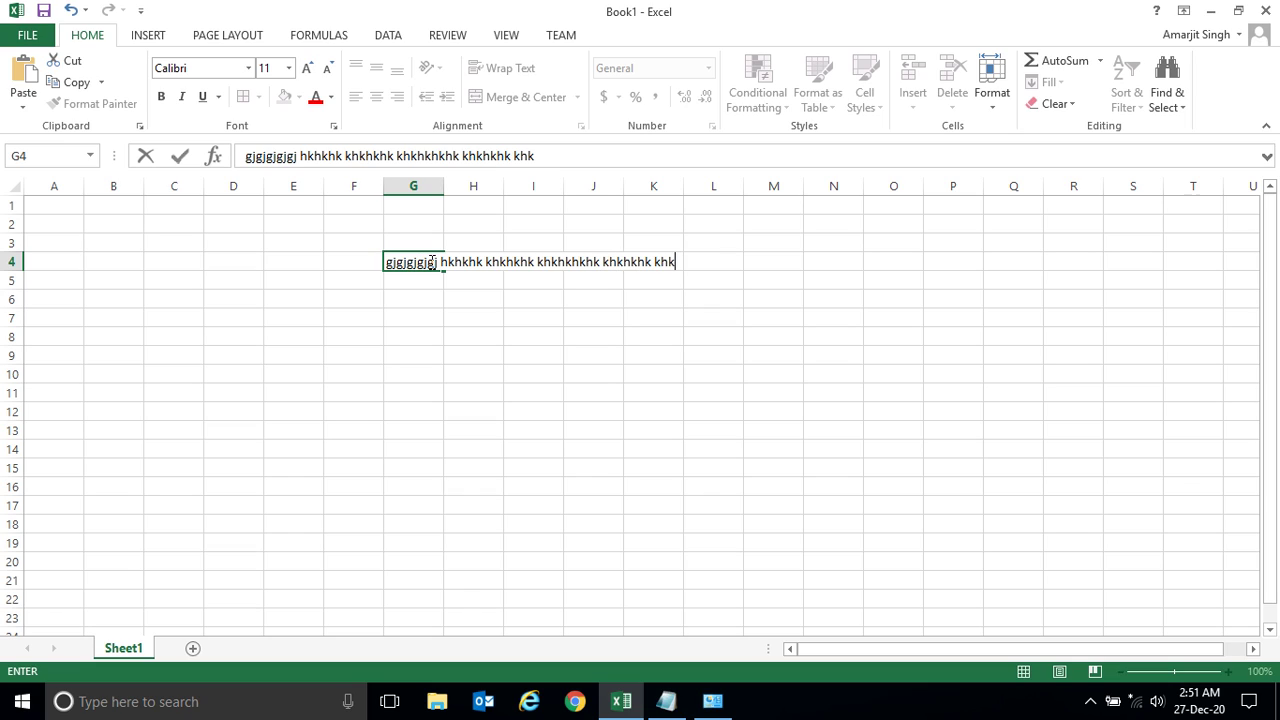
pyautogui.write('hkhk khkhkhkh')
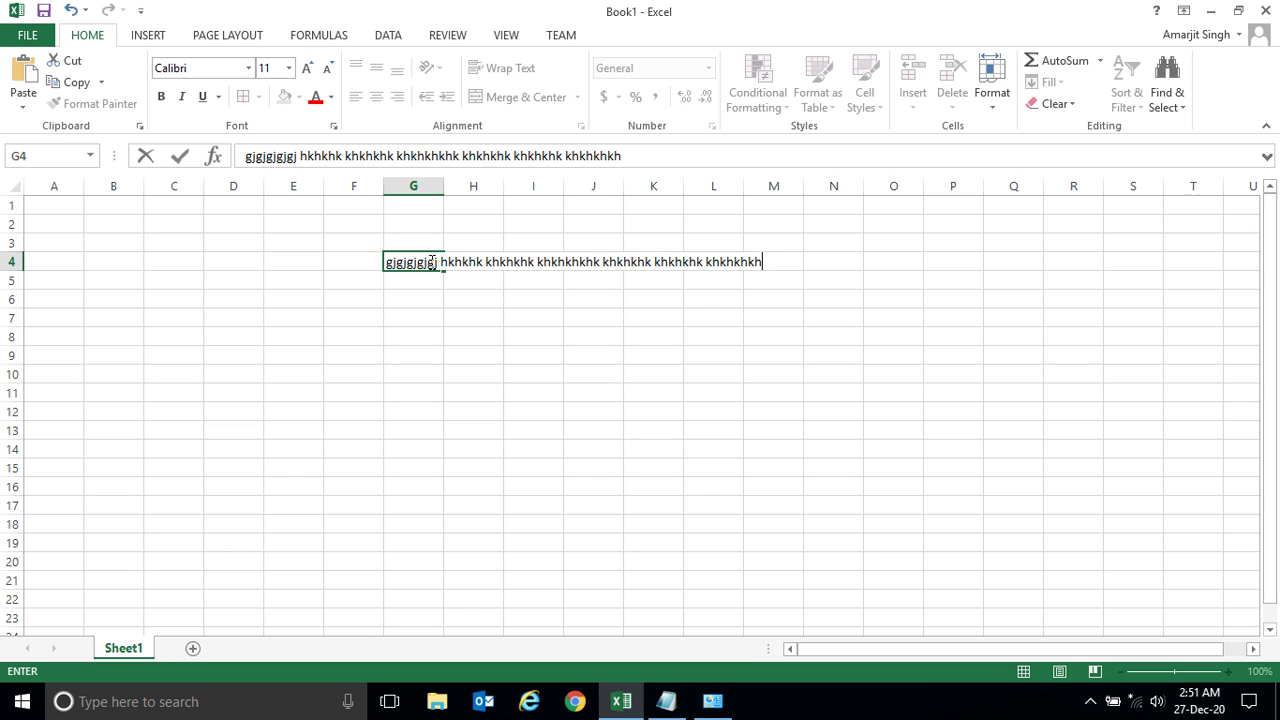
pyautogui.write(' khkhkhkh khhk')
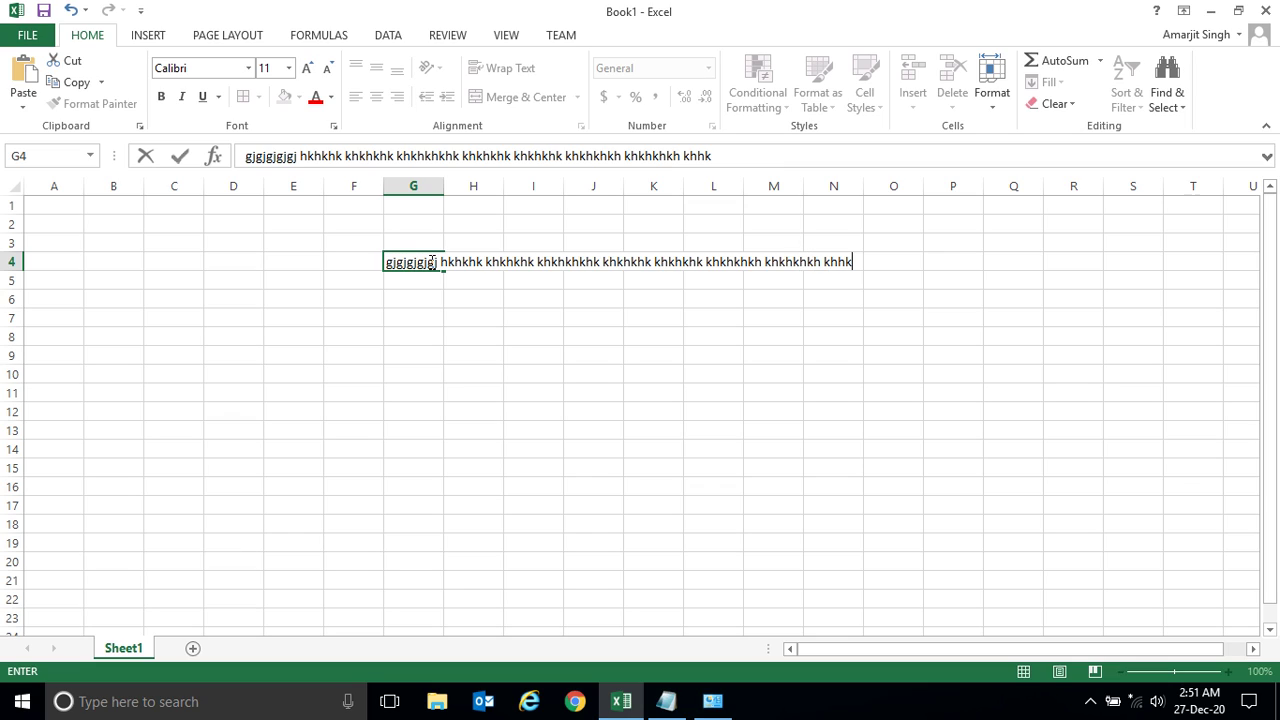
pyautogui.write('hkhk khkhkh')
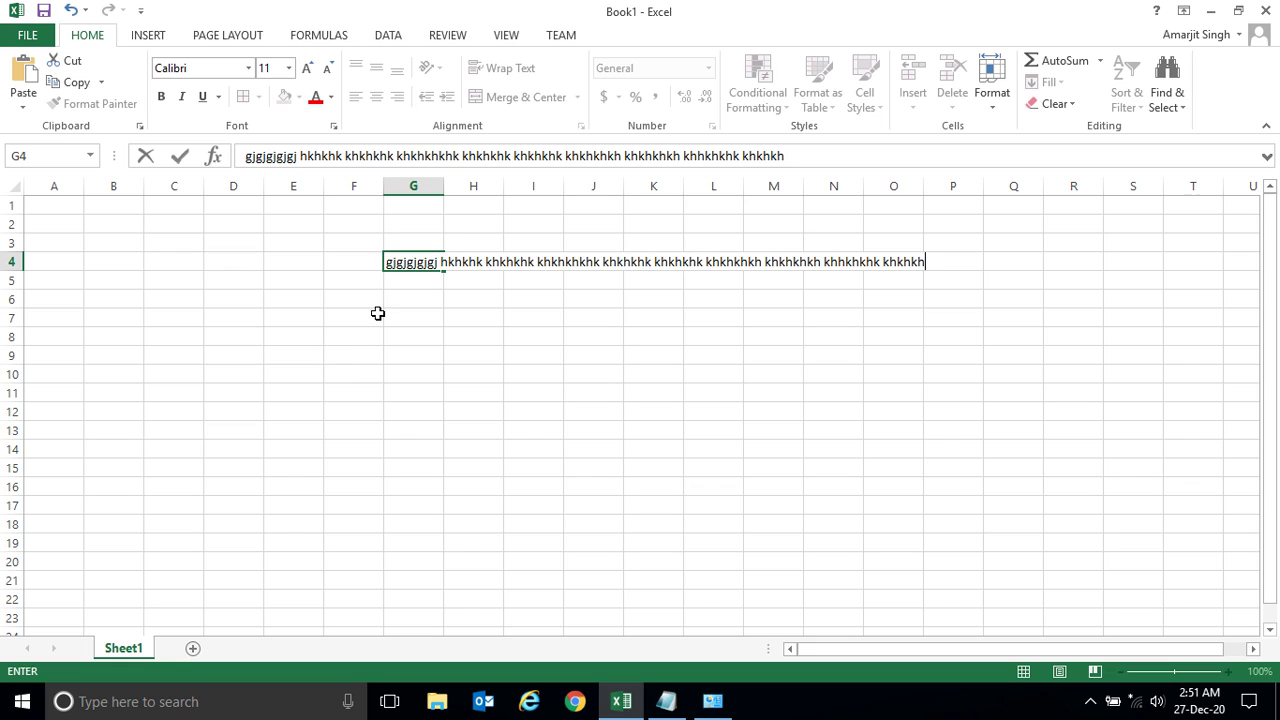
# Step: AutoFit the width of column G to the filler text and select cell G4
pyautogui.click(443, 188)
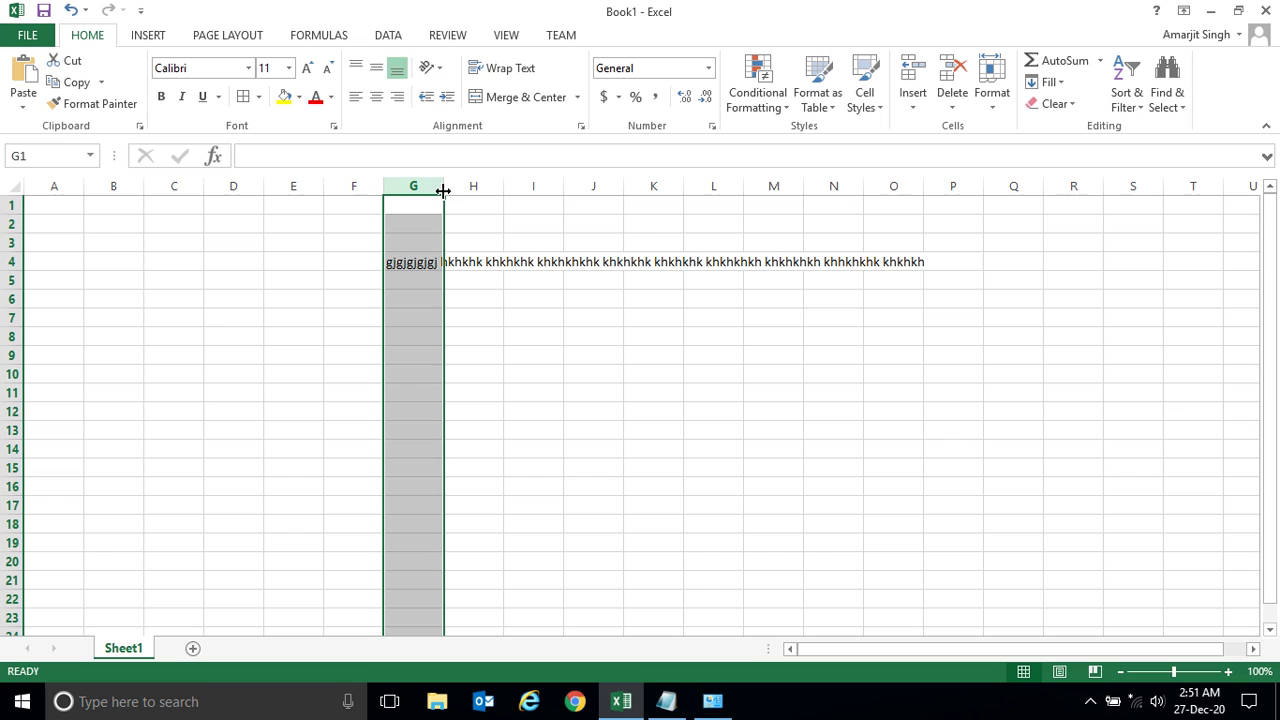
pyautogui.click(443, 190)
pyautogui.moveTo(443, 190)
pyautogui.mouseDown()
pyautogui.moveTo(729, 206)
pyautogui.moveTo(637, 186)
pyautogui.moveTo(443, 192)
pyautogui.mouseUp()
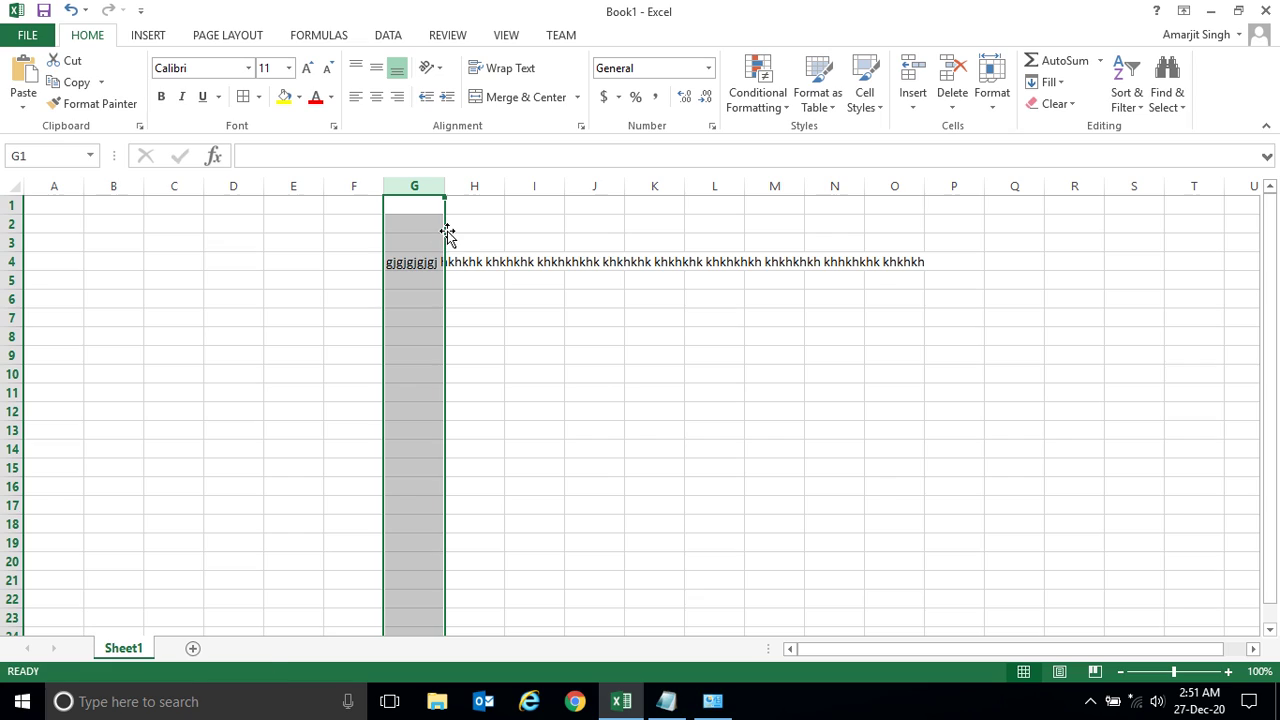
pyautogui.doubleClick(449, 186)
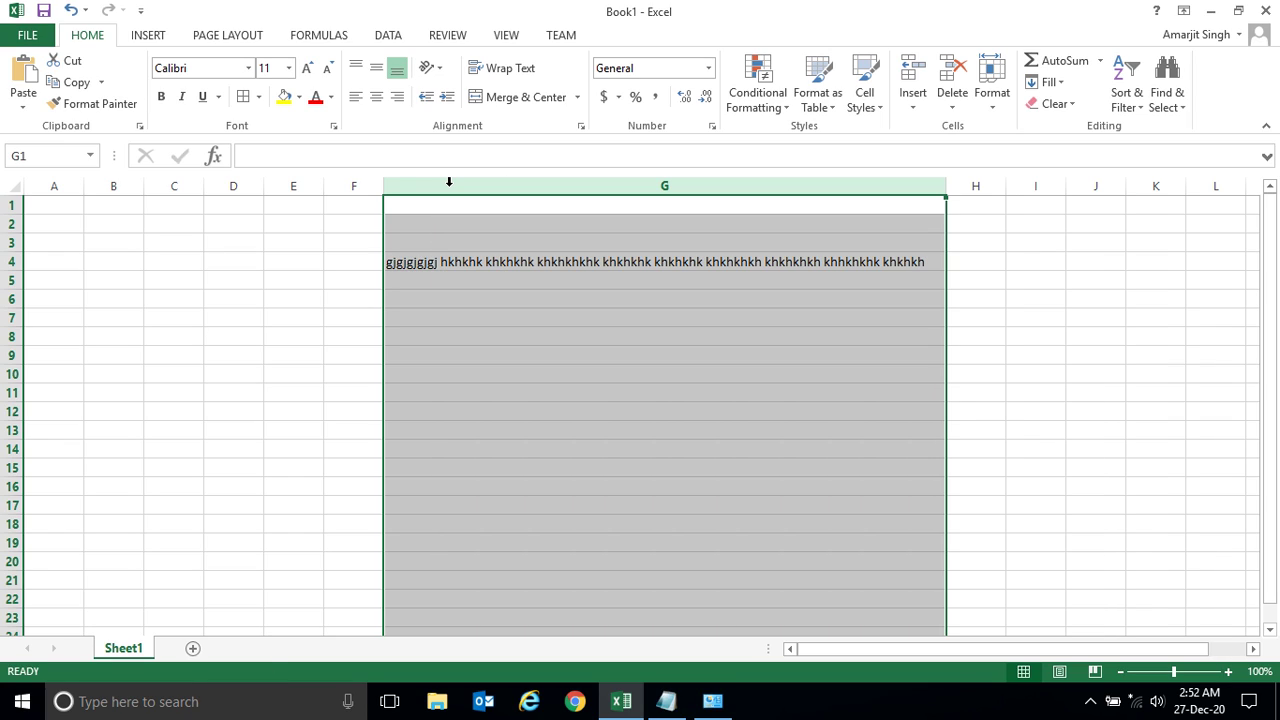
pyautogui.click(720, 265)
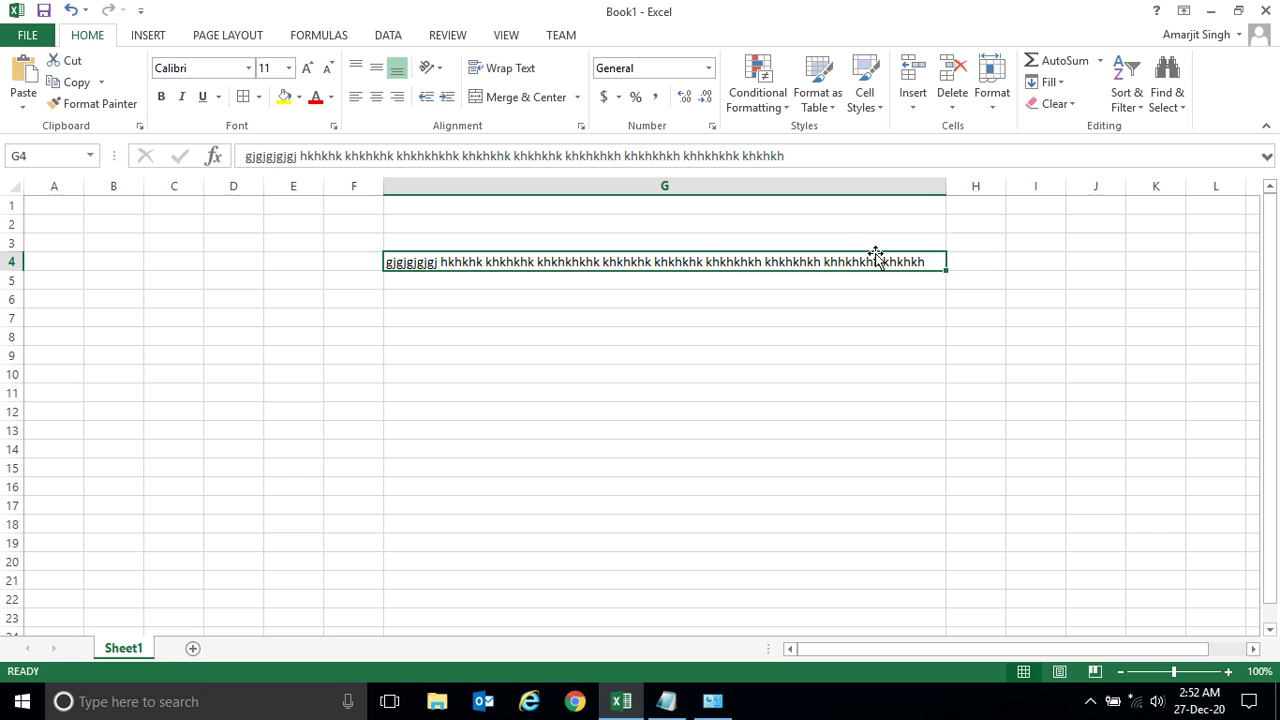
# Step: Repeat the AutoFit of column G from a reduced width, and narrow it to about two and a half default column widths
pyautogui.moveTo(947, 186); pyautogui.dragTo(519, 192)
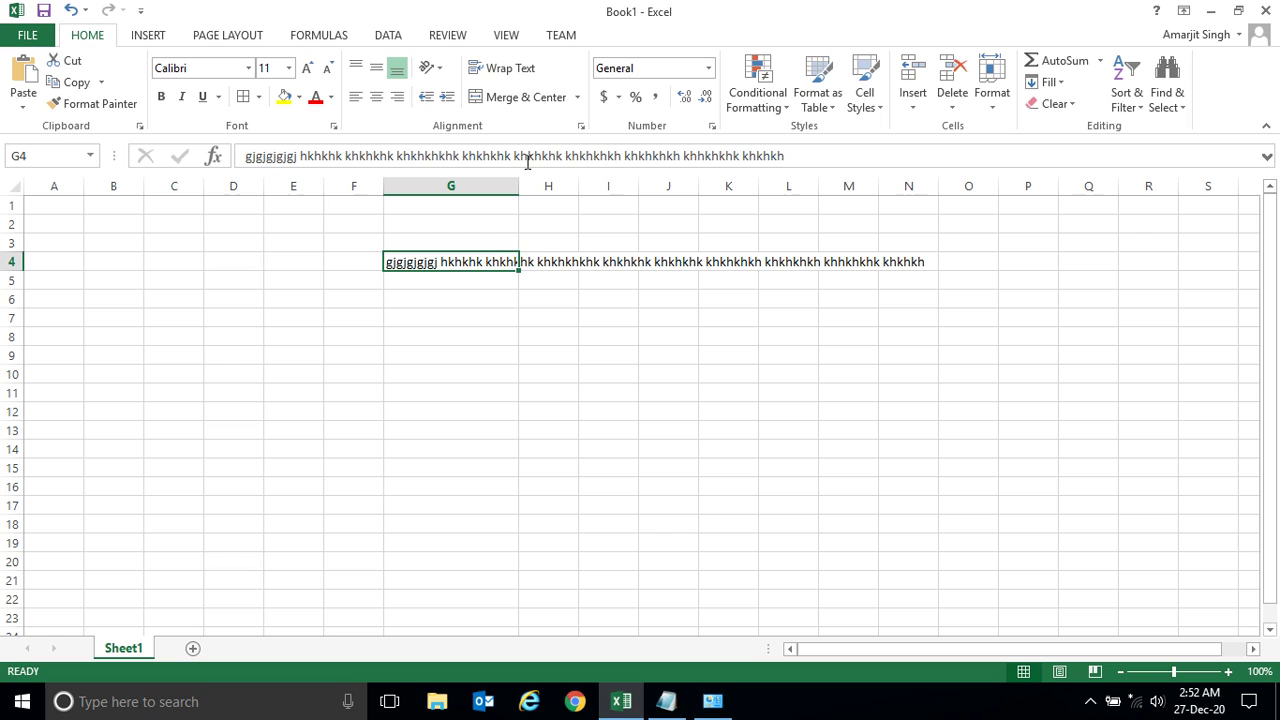
pyautogui.doubleClick(518, 186)
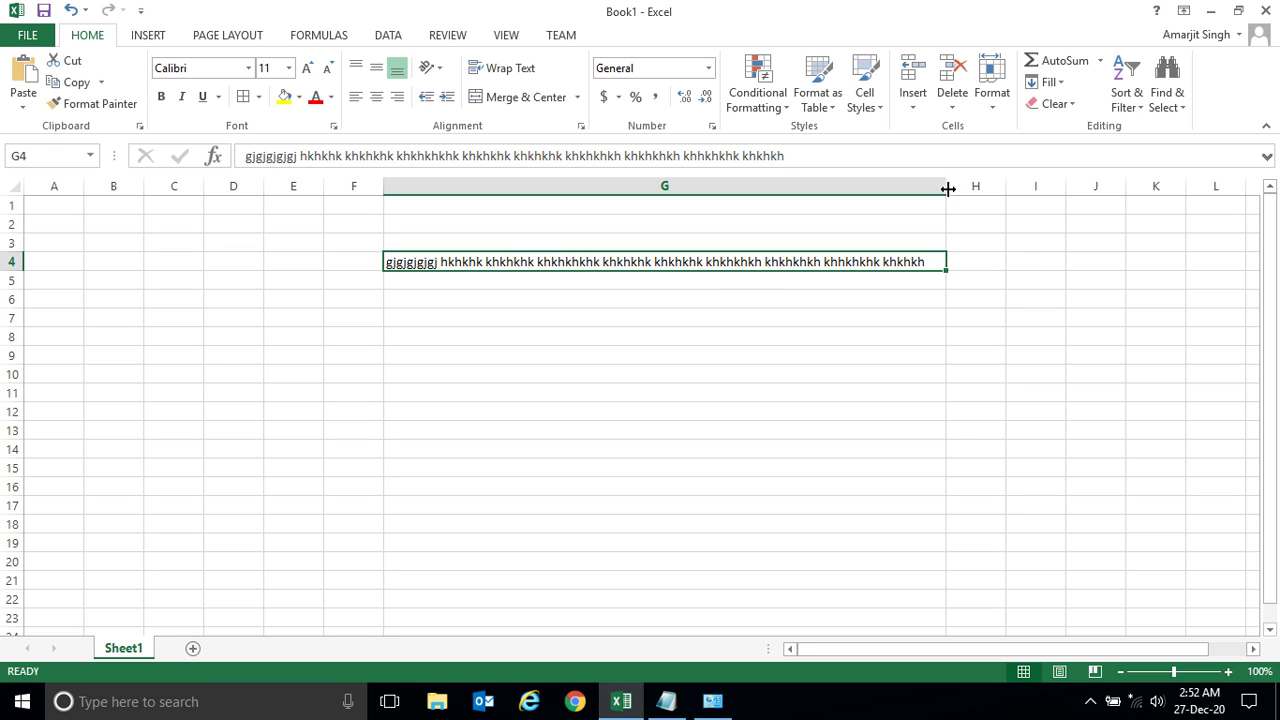
pyautogui.moveTo(946, 187); pyautogui.dragTo(534, 223)
pyautogui.click(605, 257)
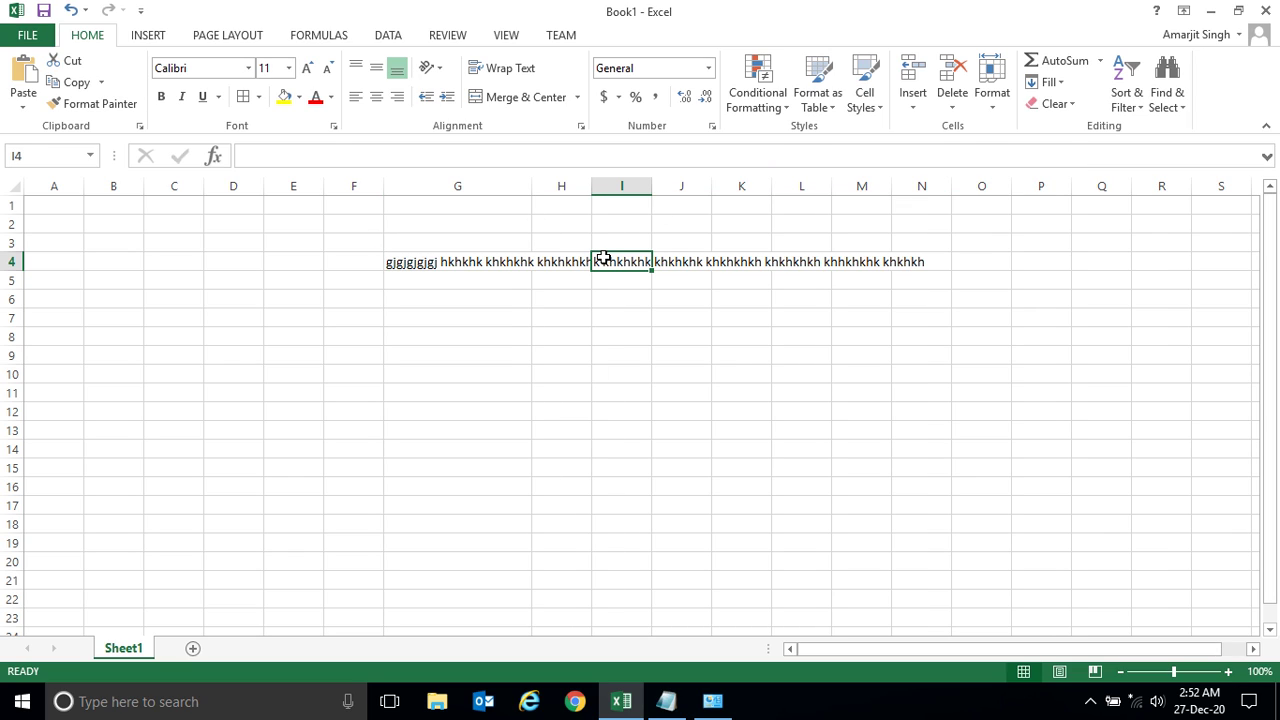
# Step: Delete the filler text from cell G4 and leave the empty cell selected
pyautogui.click(468, 261)
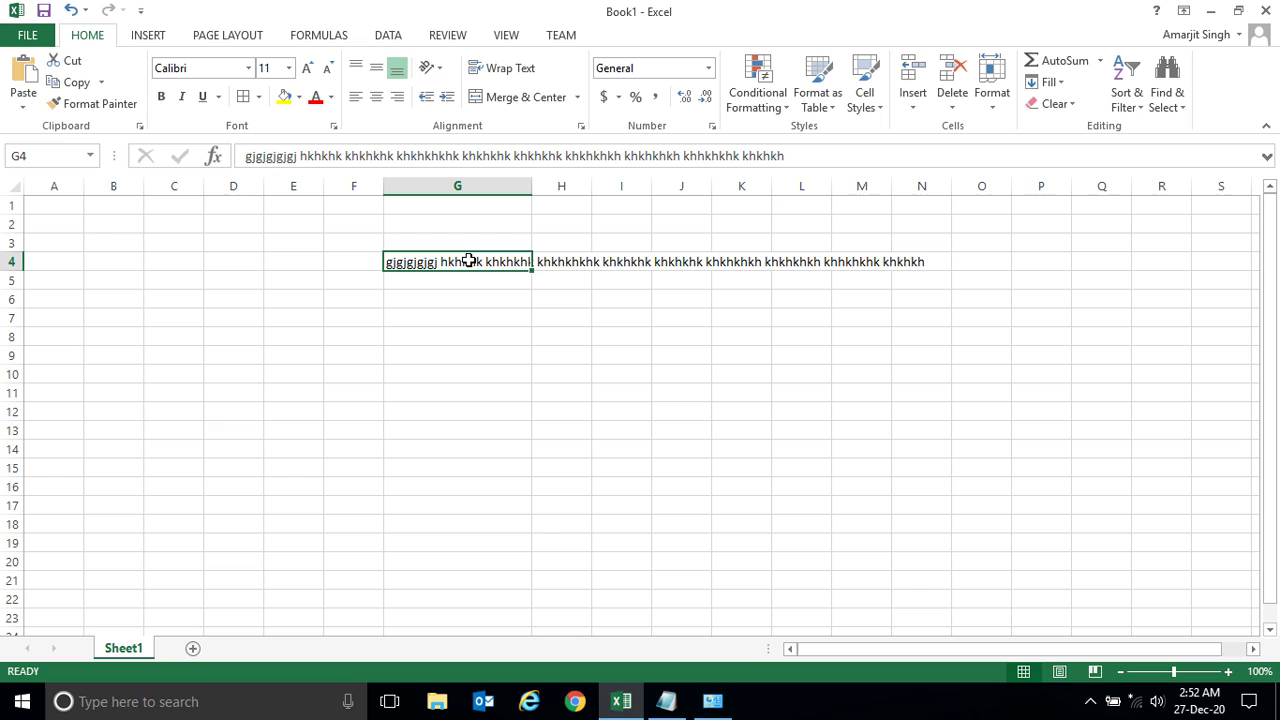
pyautogui.press('Delete')
pyautogui.click(692, 503)
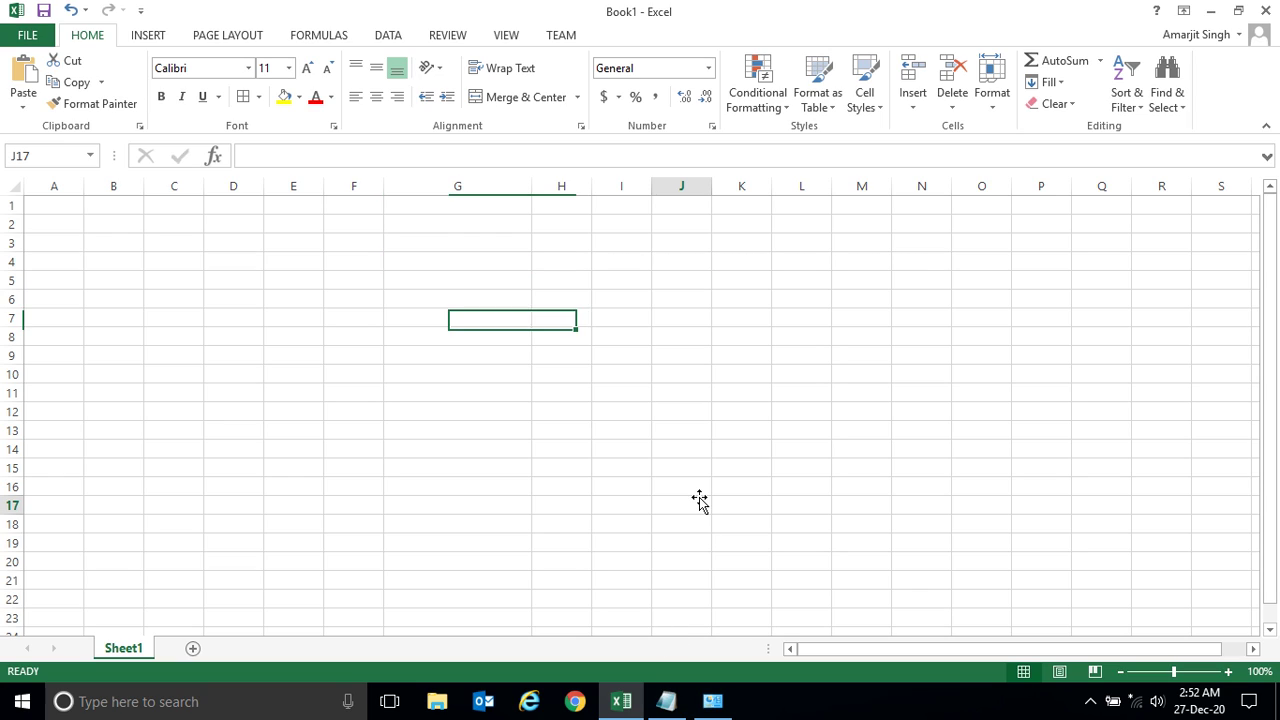
pyautogui.click(488, 265)
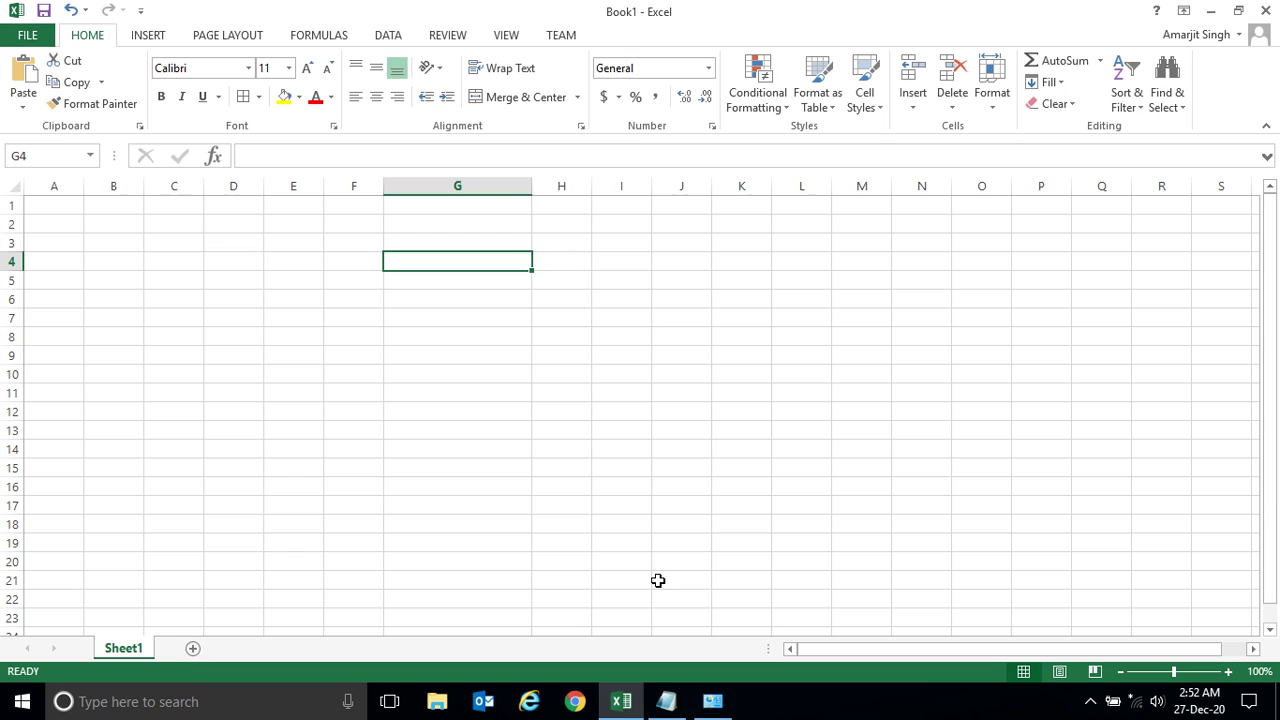
# Step: Switch to Notepad, copy the entire two-line note, and paste it into the Excel sheet starting at cell G4
pyautogui.click(670, 708)
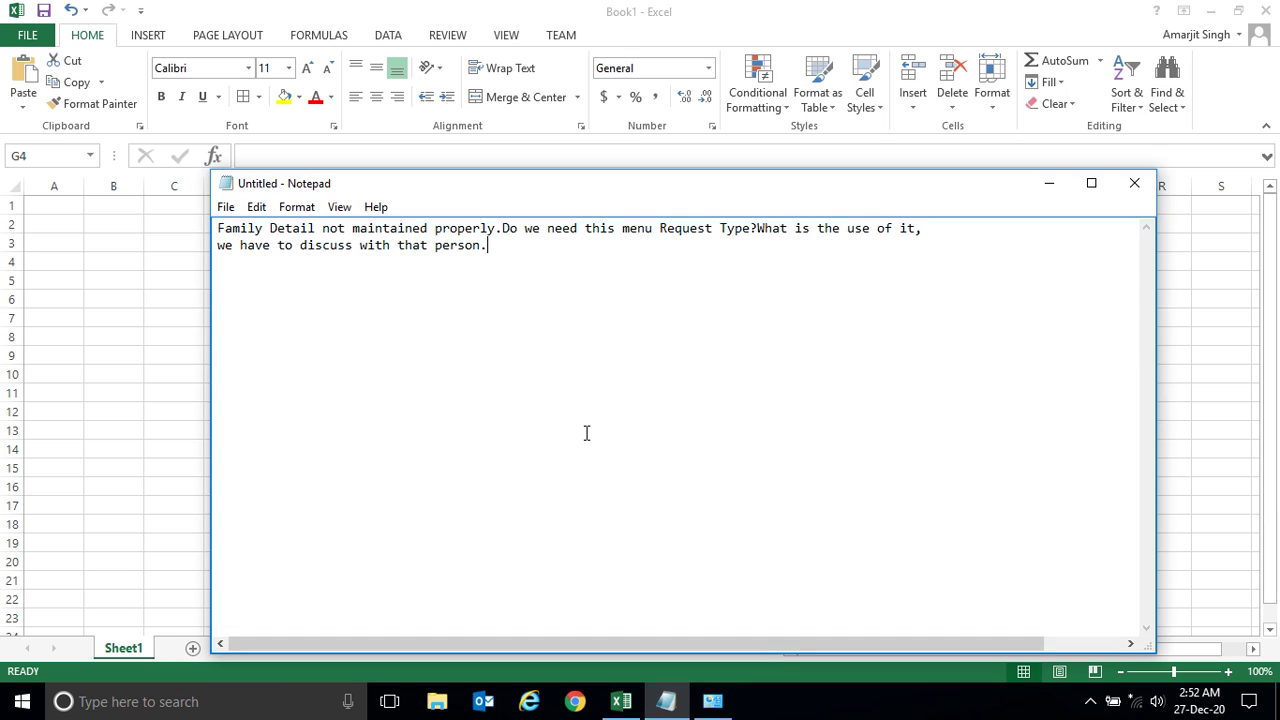
pyautogui.hotkey('ctrl', 'a')
pyautogui.hotkey('ctrl', 'c')
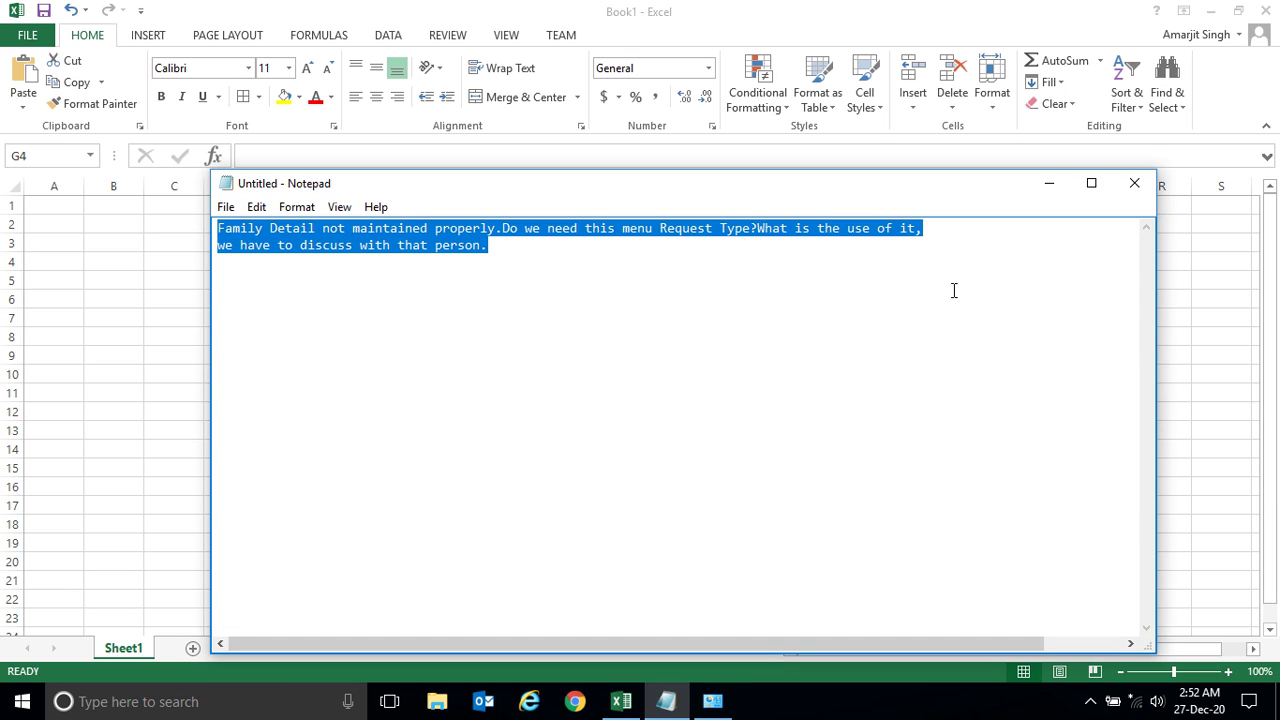
pyautogui.click(1049, 183)
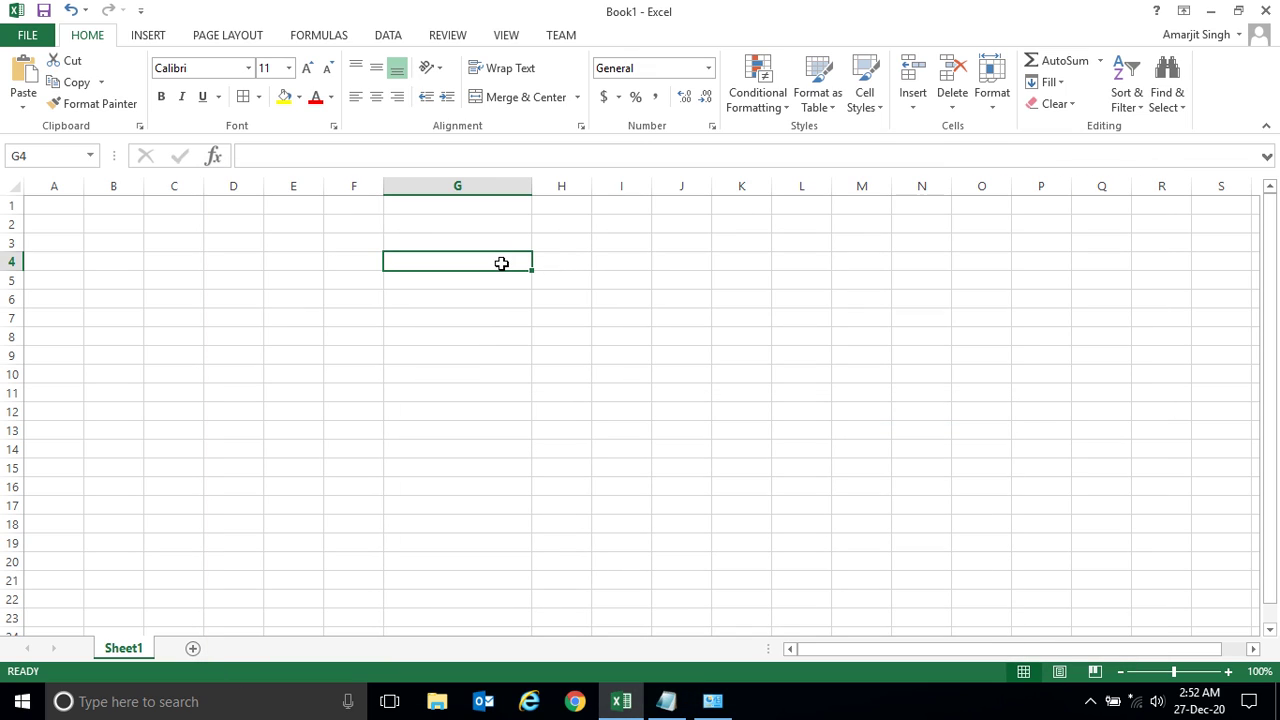
pyautogui.hotkey('ctrl', 'v')
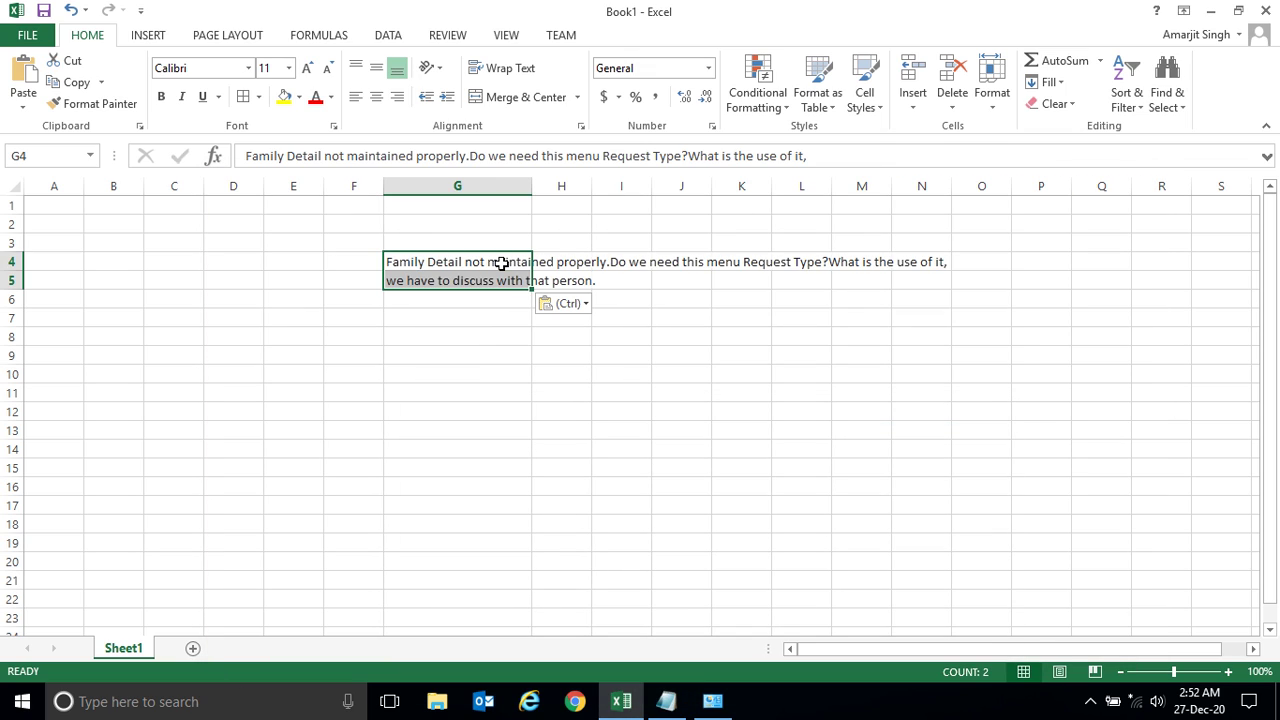
pyautogui.click(451, 315)
pyautogui.click(463, 263)
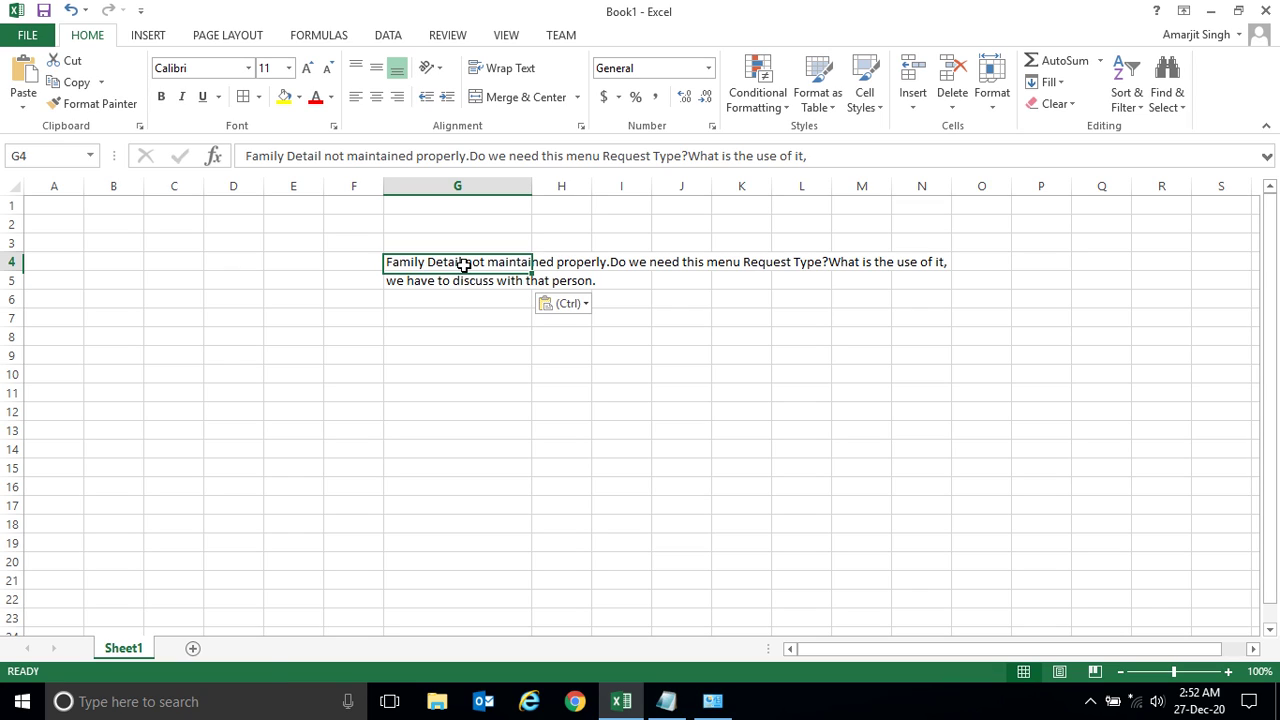
pyautogui.click(465, 281)
pyautogui.click(460, 263)
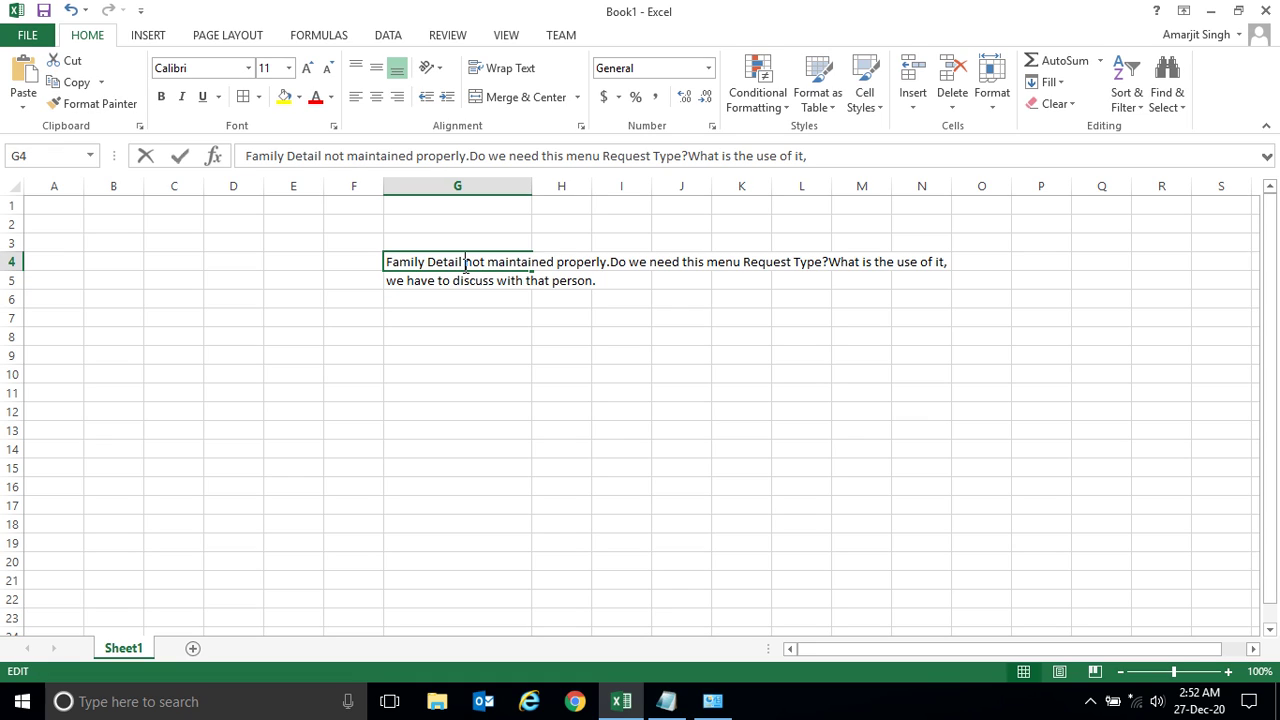
pyautogui.click(455, 293)
pyautogui.moveTo(451, 265); pyautogui.dragTo(461, 299)
pyautogui.click(462, 300)
# Step: Move the text "we have to discuss with that person." from cell G5 to the end of the text in G4
pyautogui.doubleClick(443, 281)
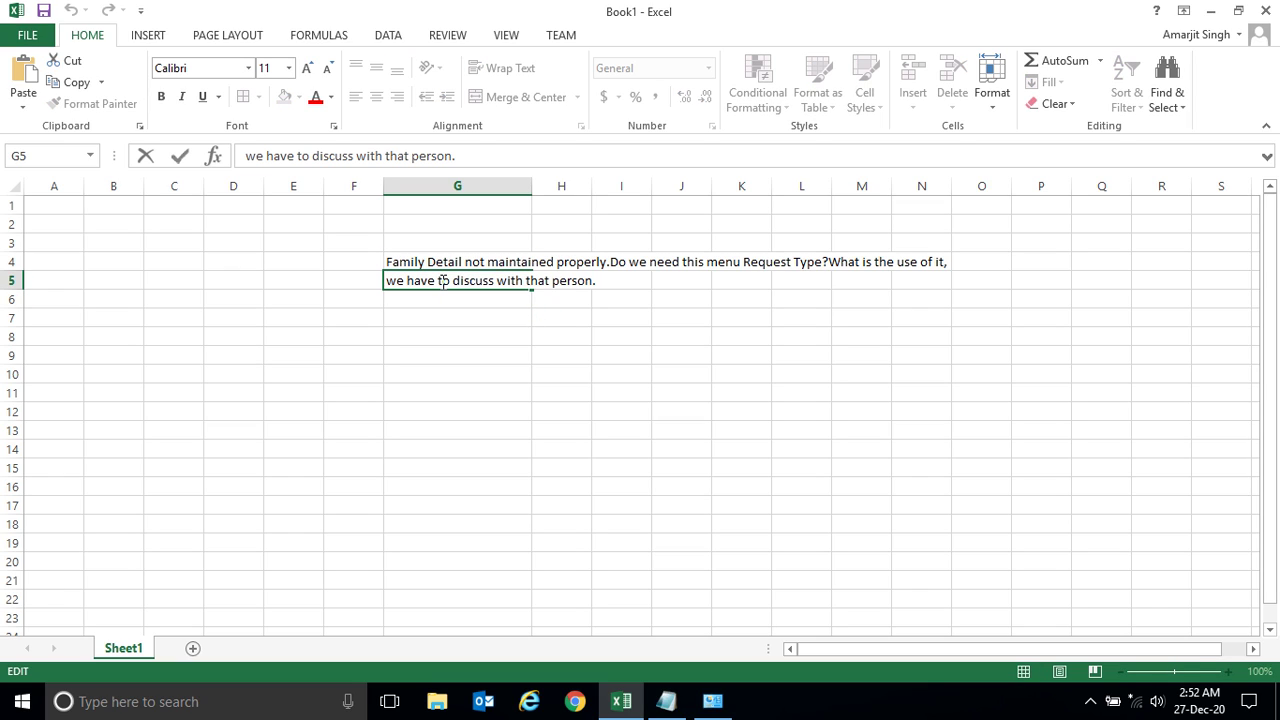
pyautogui.moveTo(600, 282); pyautogui.dragTo(352, 274)
pyautogui.press('BackSpace')
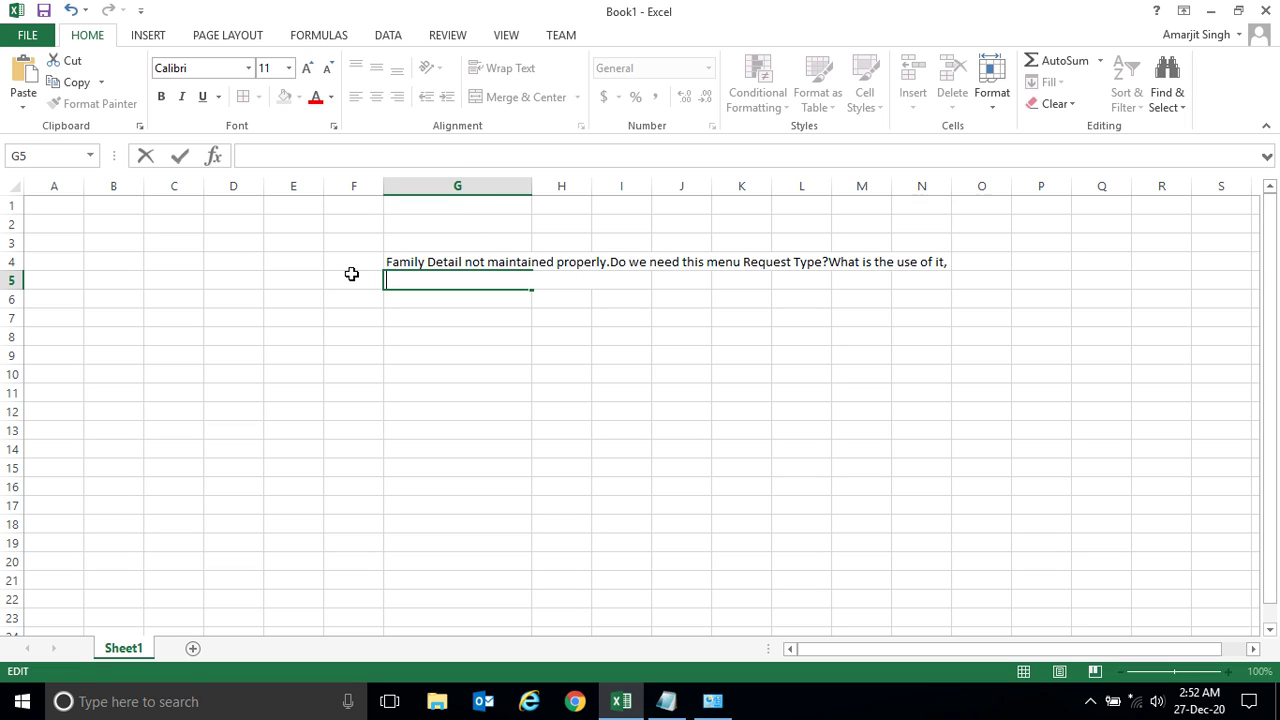
pyautogui.click(448, 260)
pyautogui.doubleClick(448, 260)
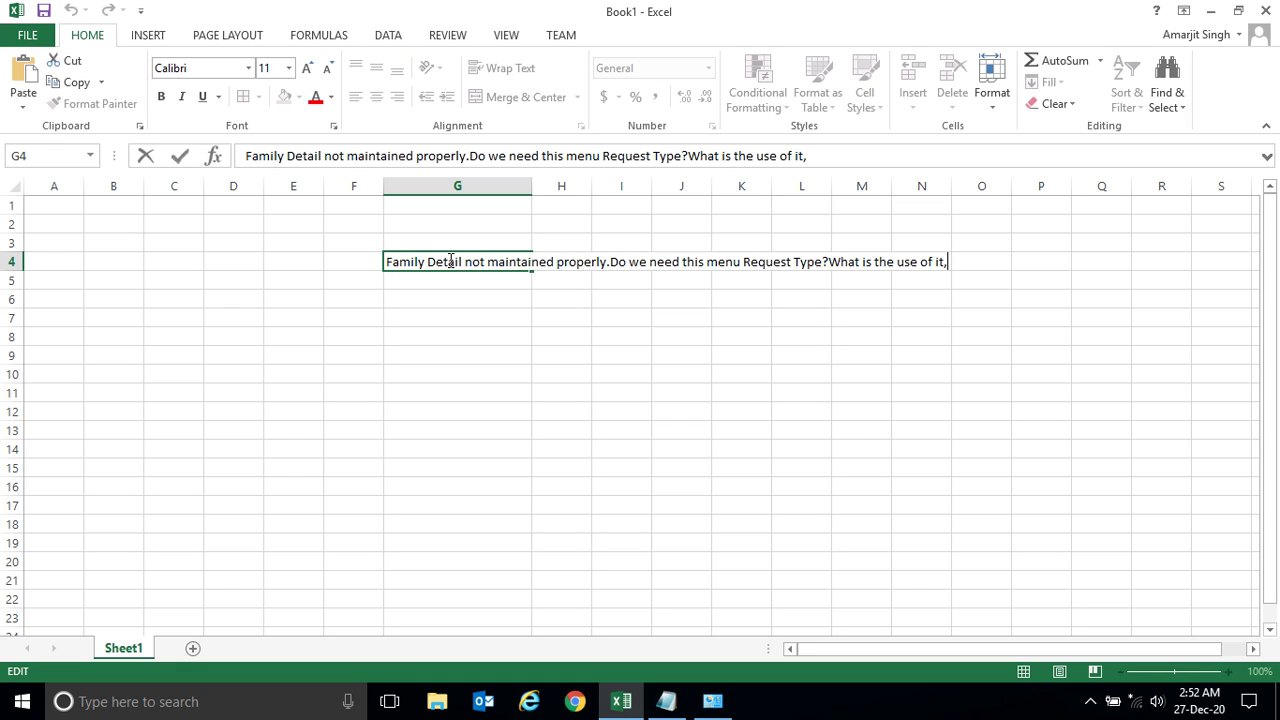
pyautogui.write('we have to discuss with that person.')
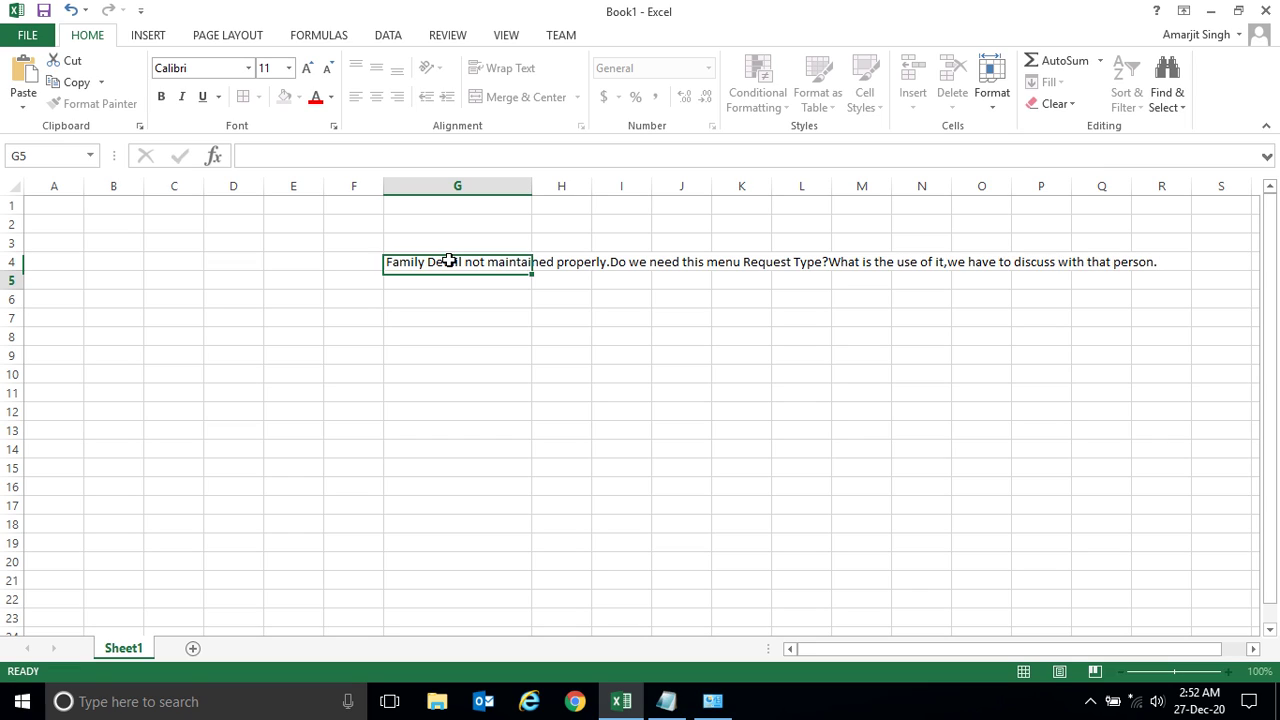
pyautogui.press('Return')
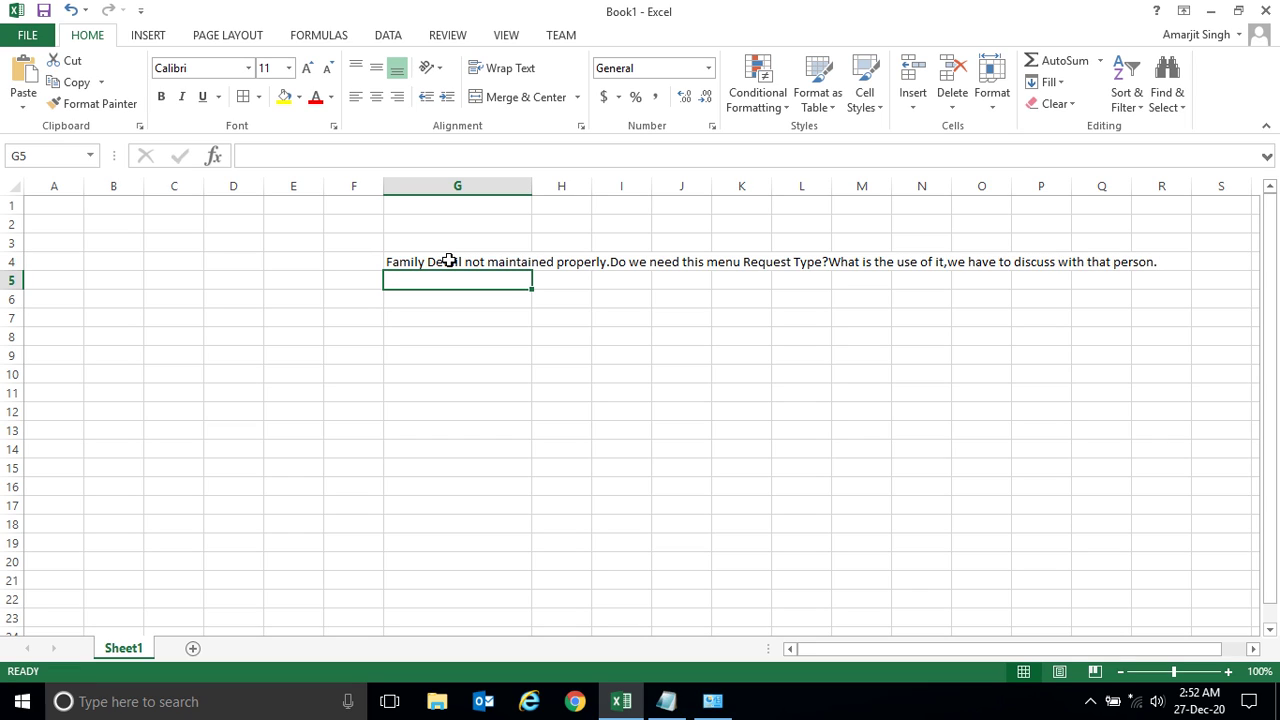
# Step: AutoFit column G to the full note in G4, and narrow the column to about three default column widths
pyautogui.doubleClick(532, 186)
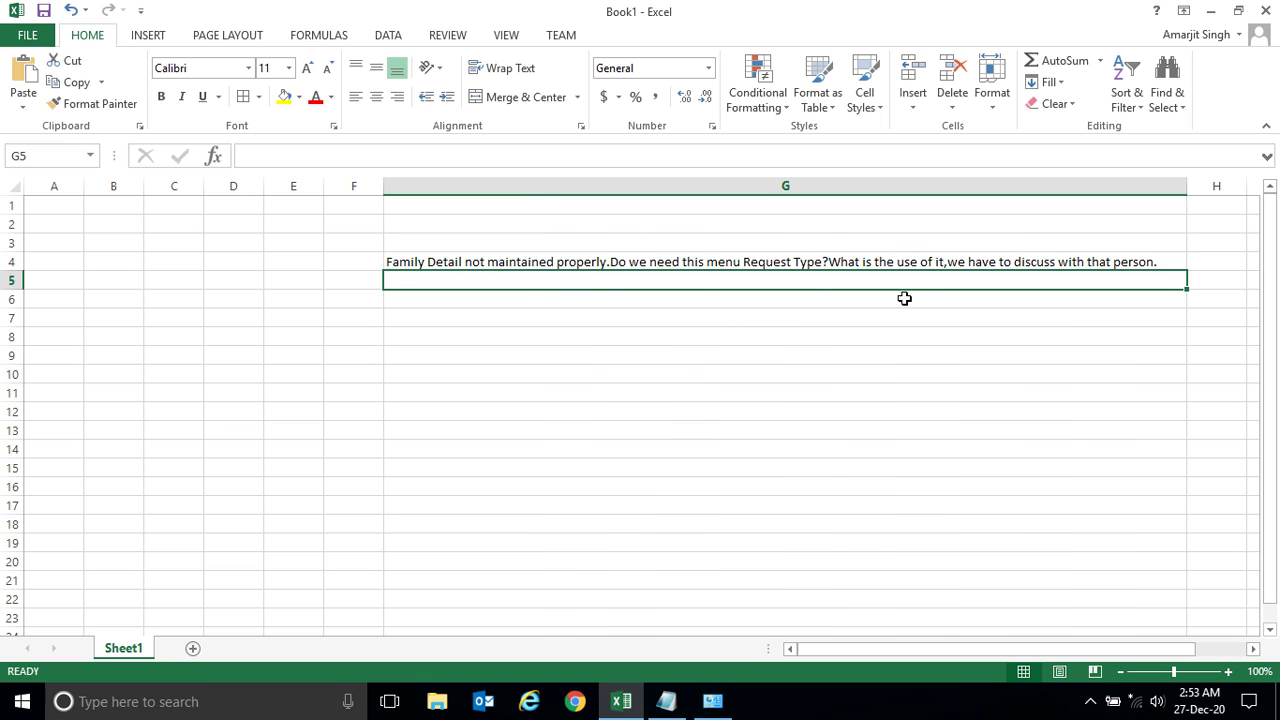
pyautogui.click(605, 261)
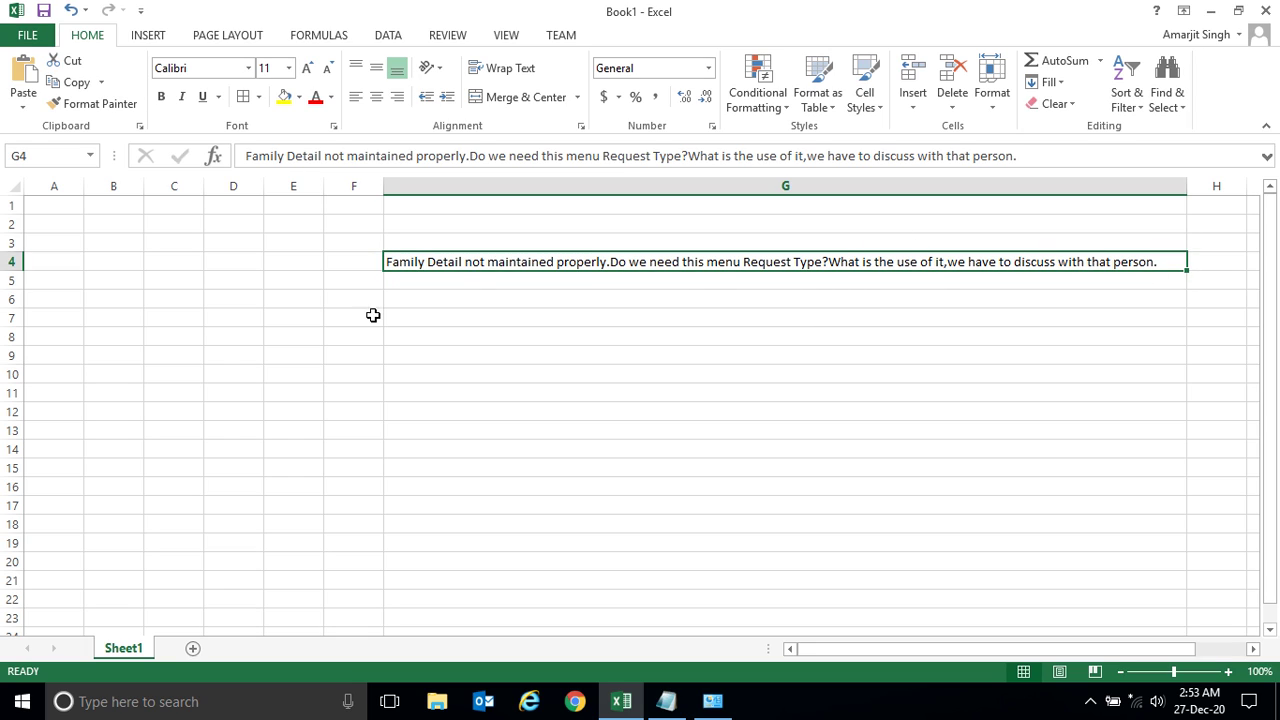
pyautogui.moveTo(985, 650); pyautogui.dragTo(1012, 648)
pyautogui.moveTo(1187, 182); pyautogui.dragTo(561, 226)
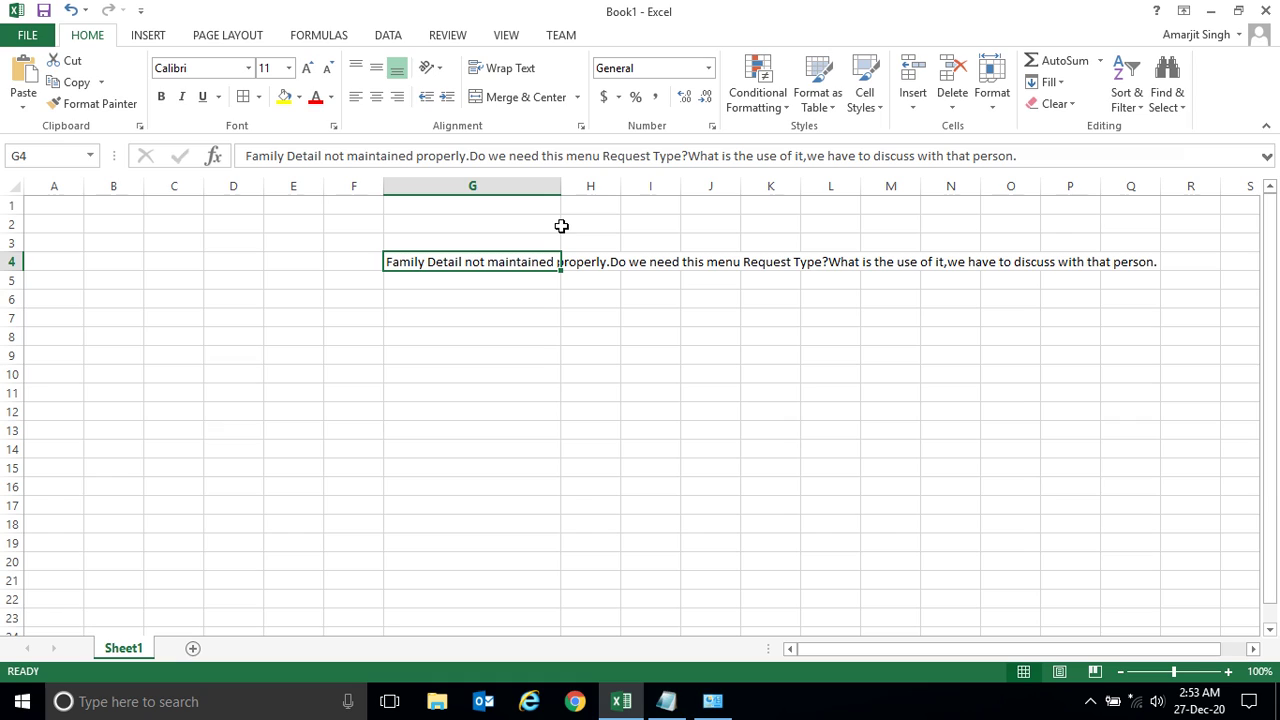
# Step: Wrap the long note in cell G4 so it fits within column G's current width
pyautogui.click(586, 278)
pyautogui.click(586, 262)
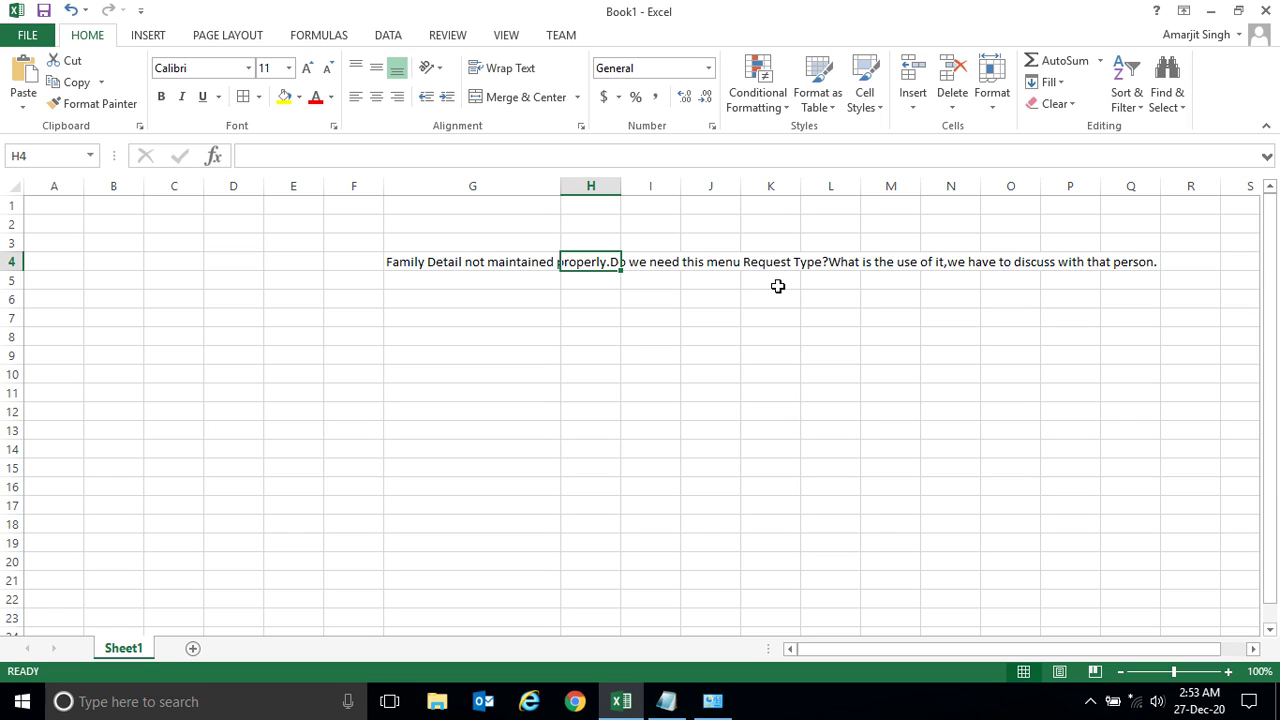
pyautogui.click(505, 264)
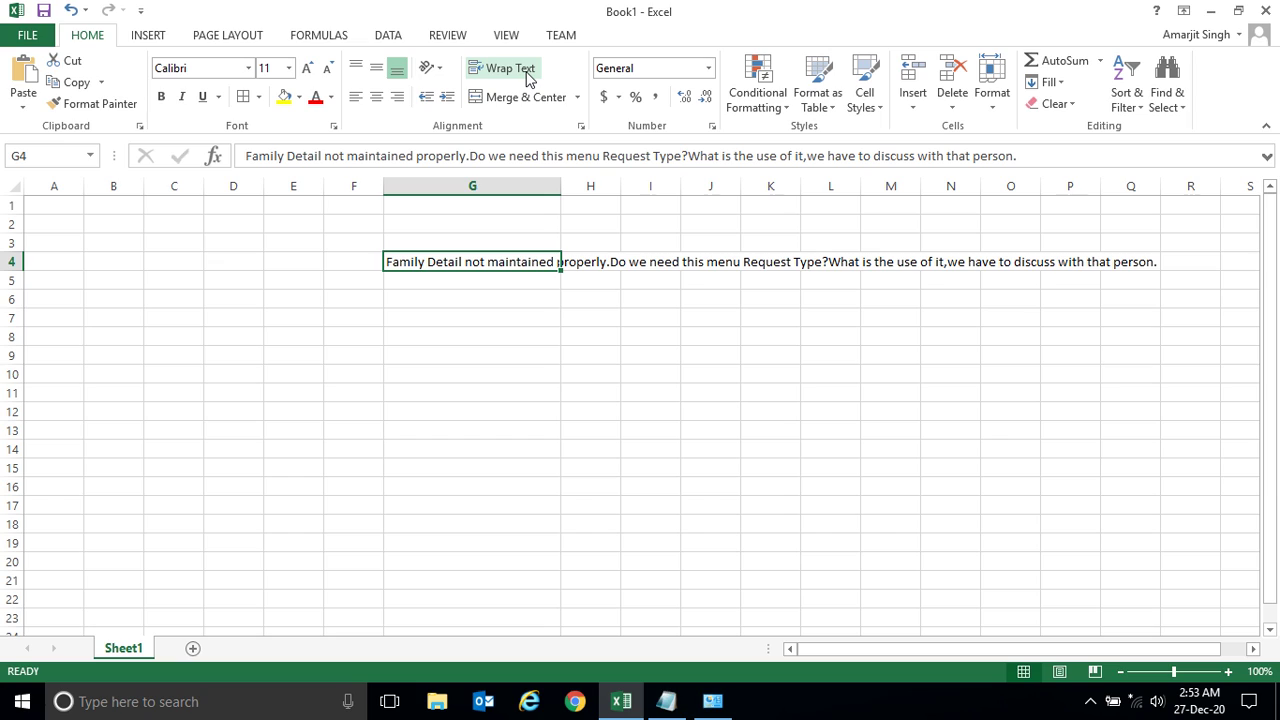
pyautogui.click(285, 410)
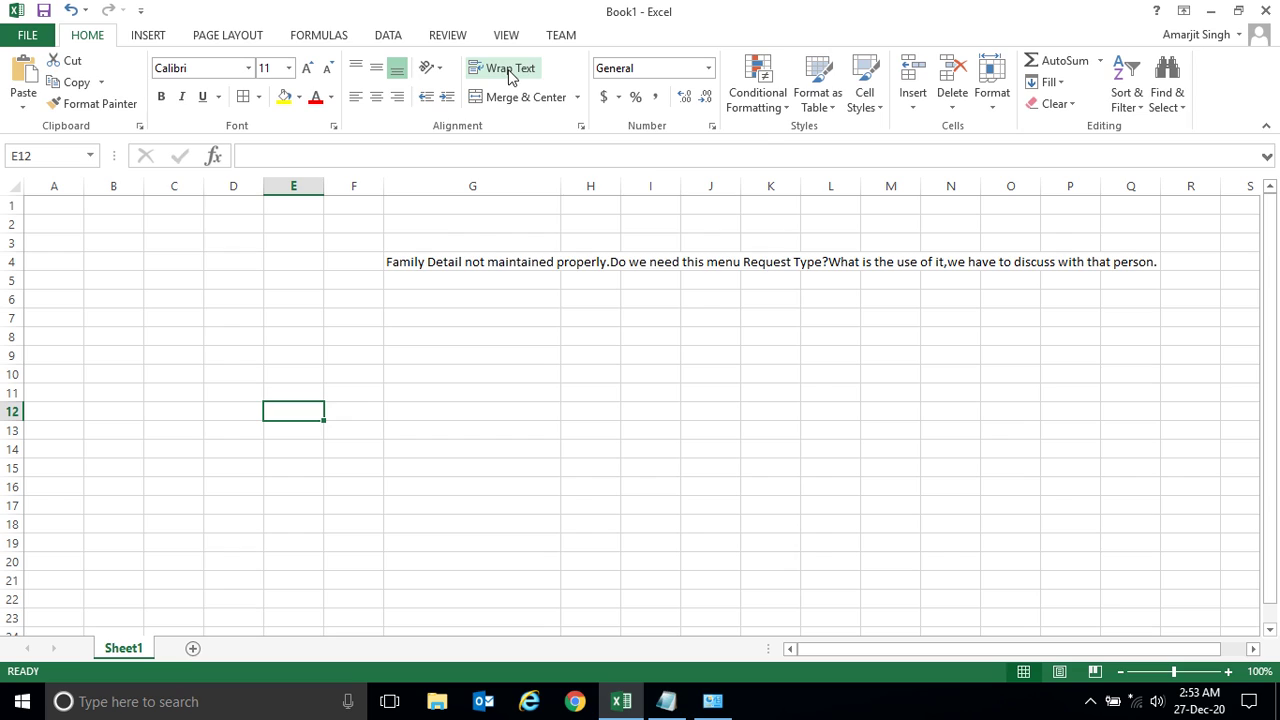
pyautogui.click(412, 279)
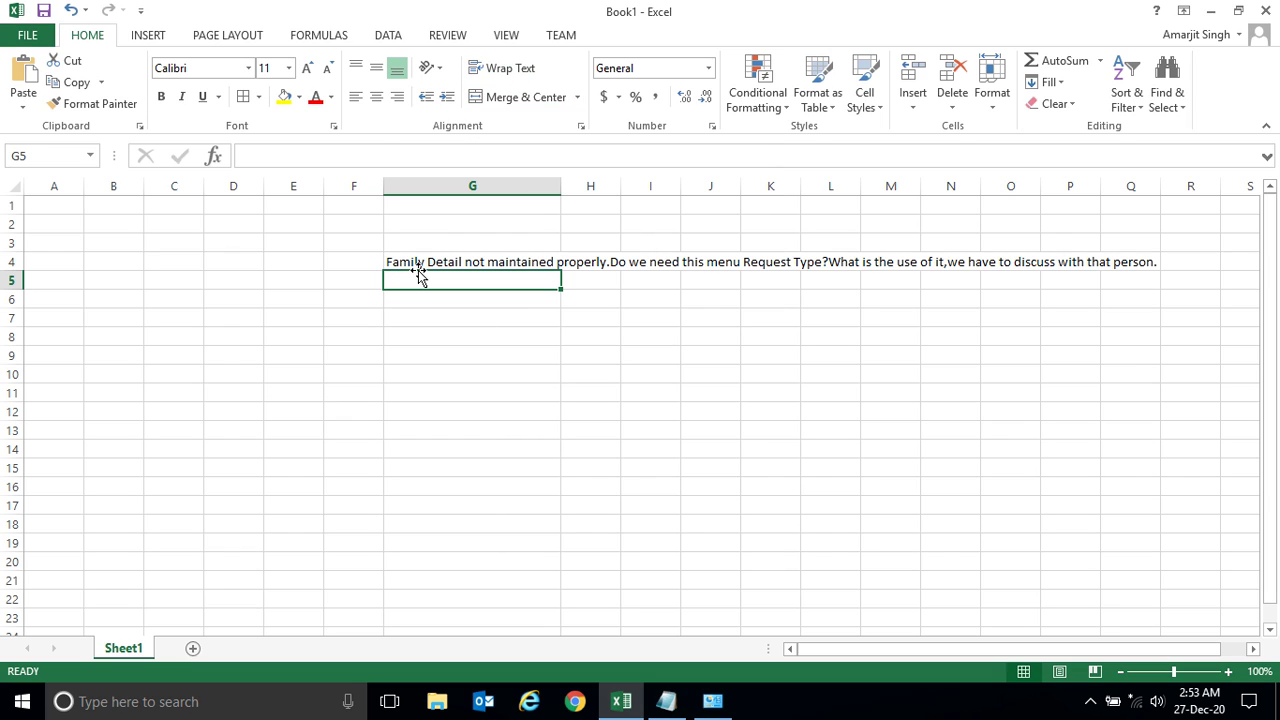
pyautogui.click(420, 264)
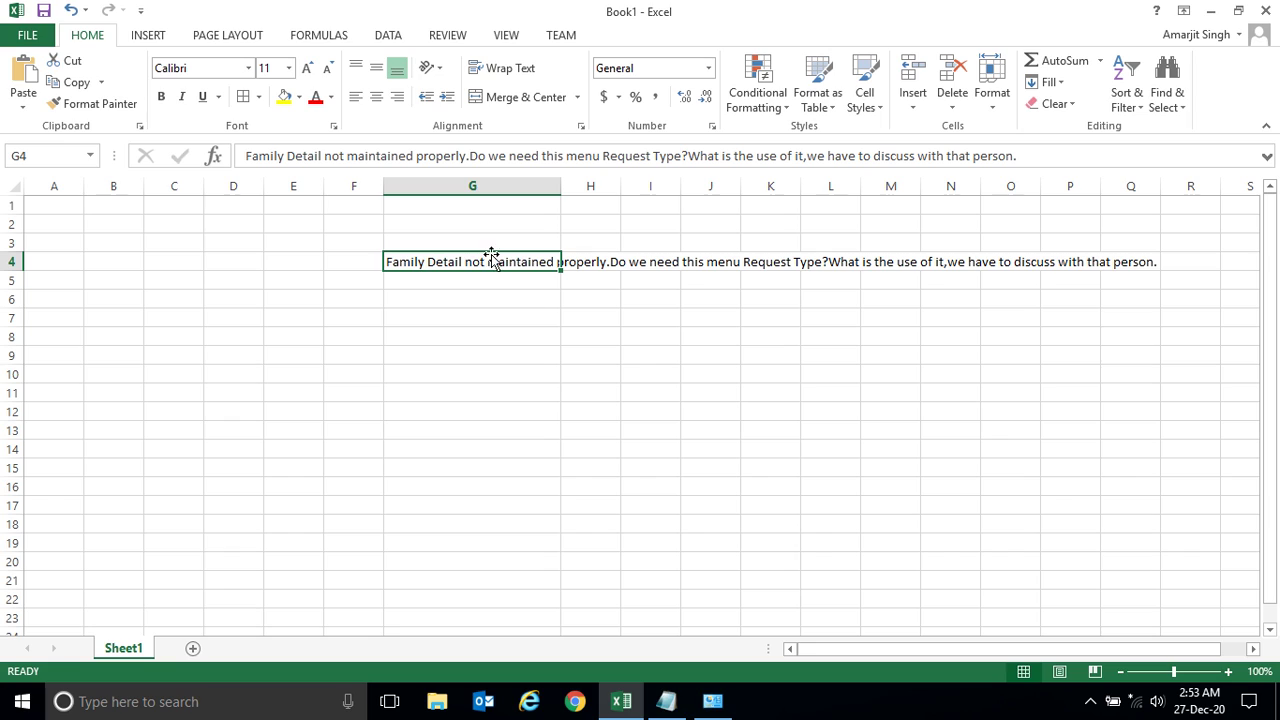
pyautogui.click(517, 79)
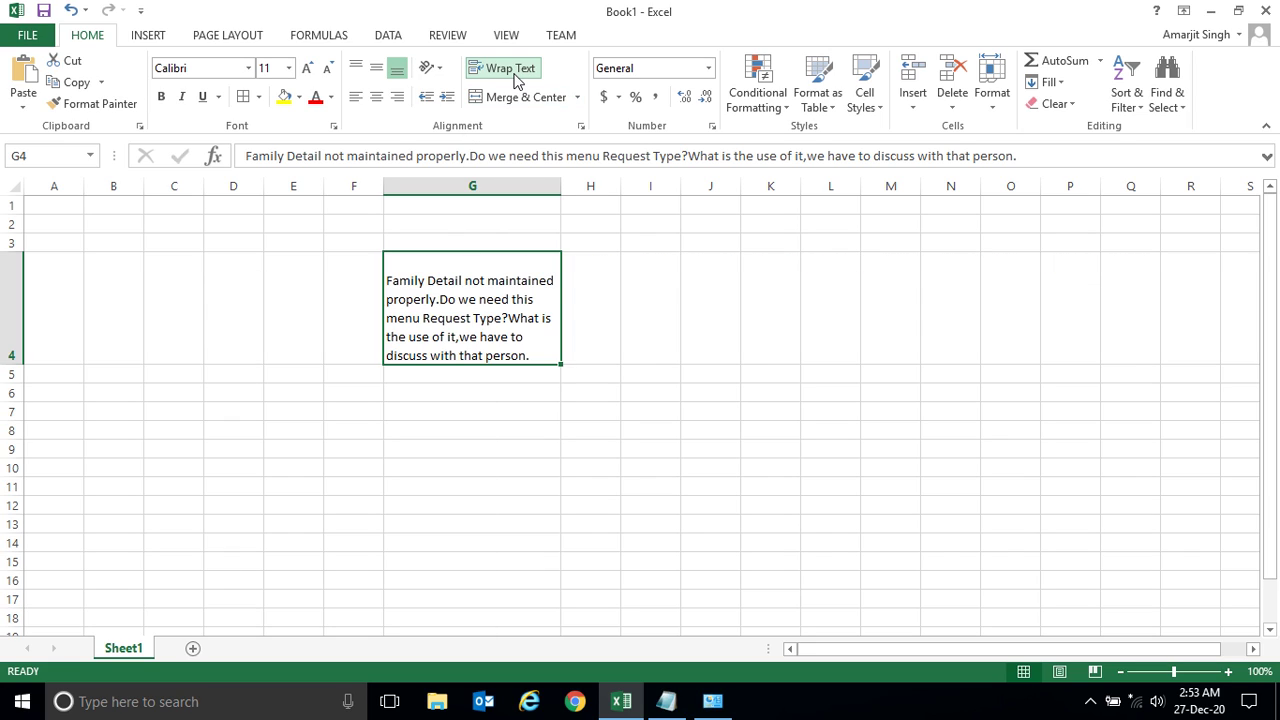
# Step: Top-align the wrapped note in G4, comparing it with bottom alignment in a much taller row 4, and AutoFit the row height
pyautogui.click(356, 68)
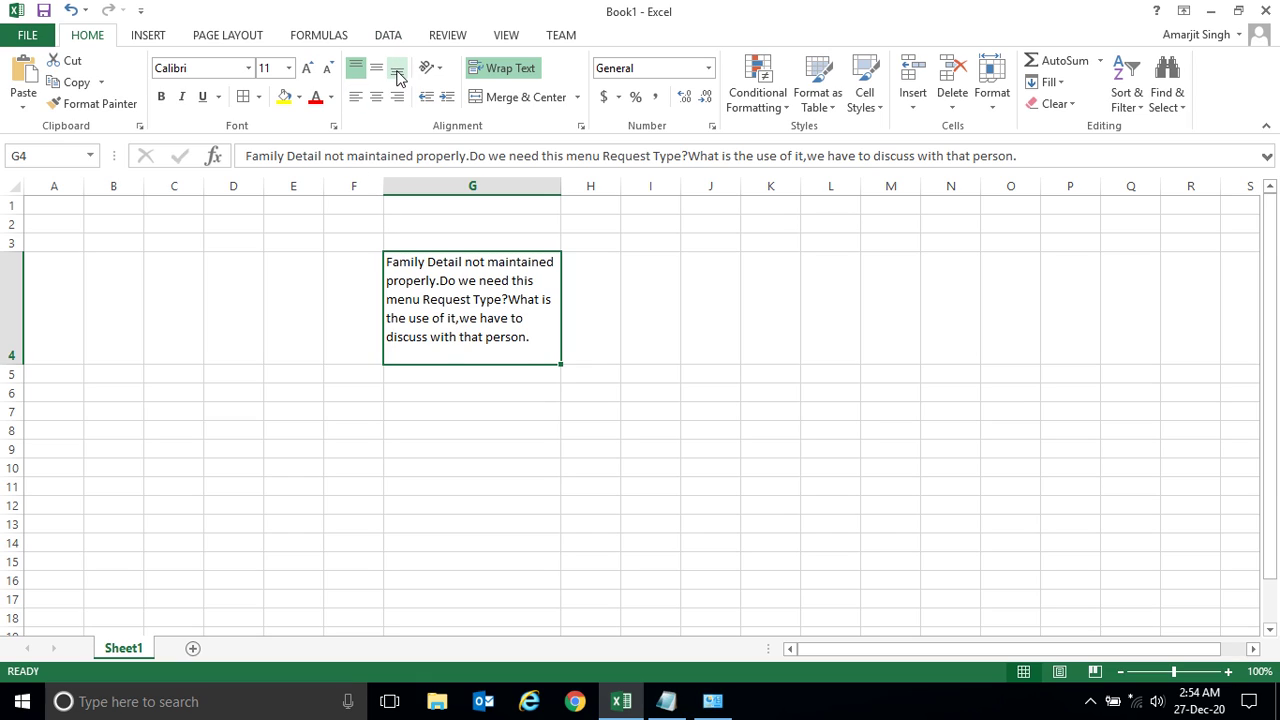
pyautogui.click(397, 76)
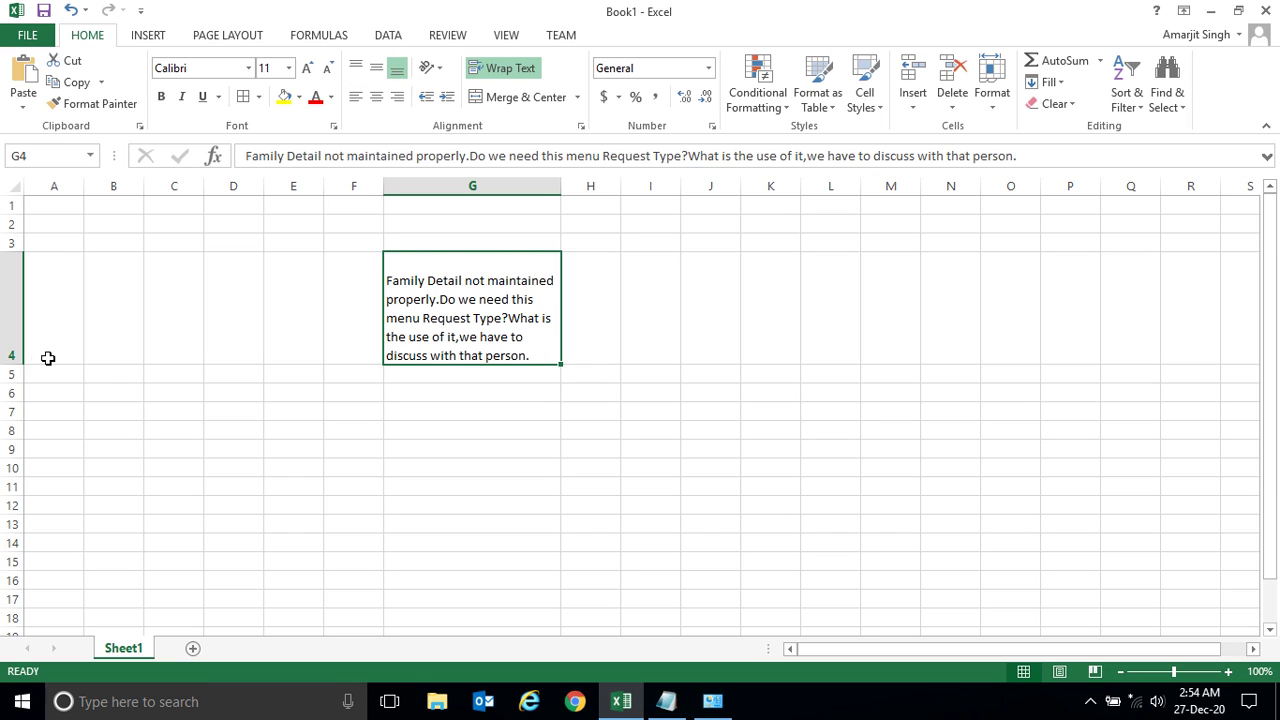
pyautogui.moveTo(14, 364); pyautogui.dragTo(31, 483)
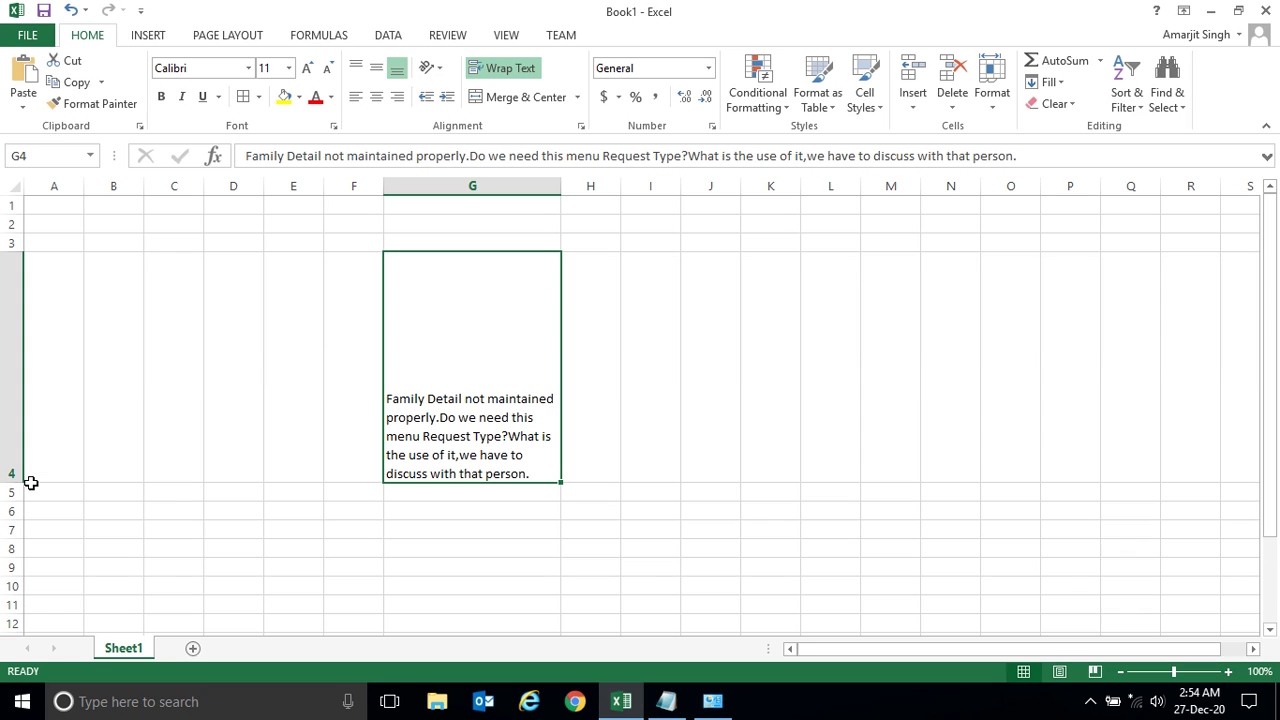
pyautogui.click(356, 70)
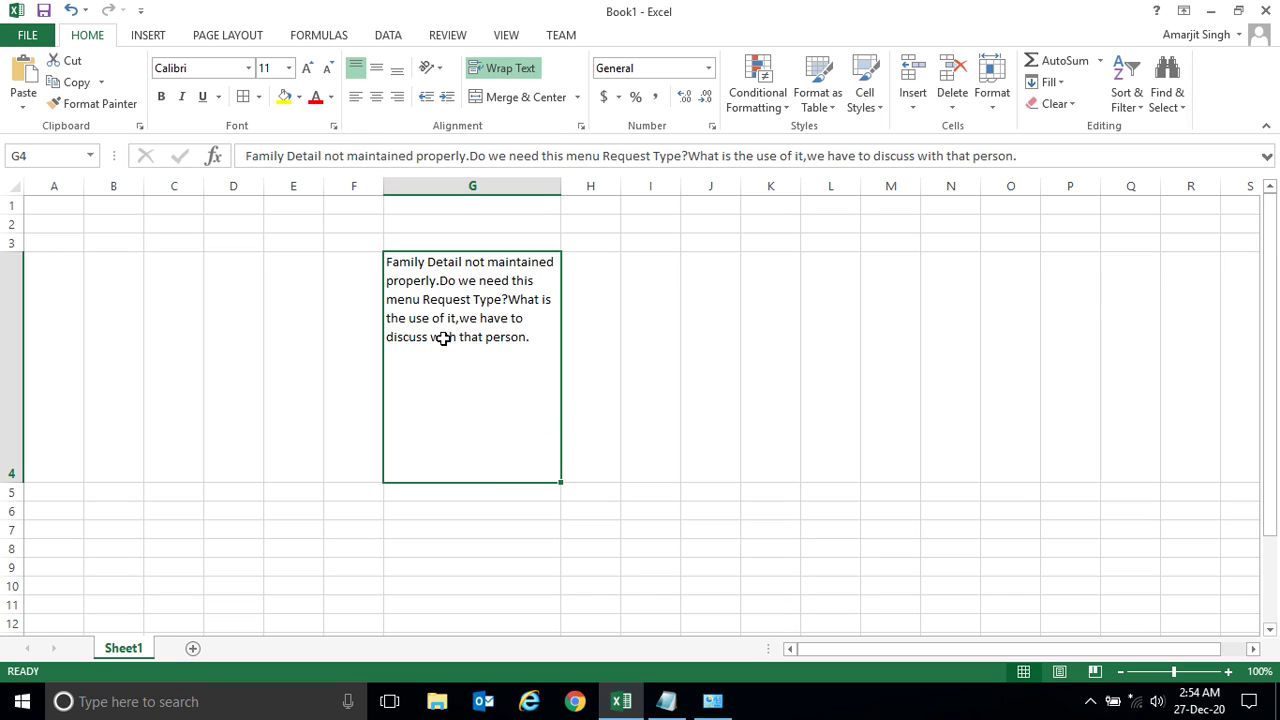
pyautogui.doubleClick(14, 482)
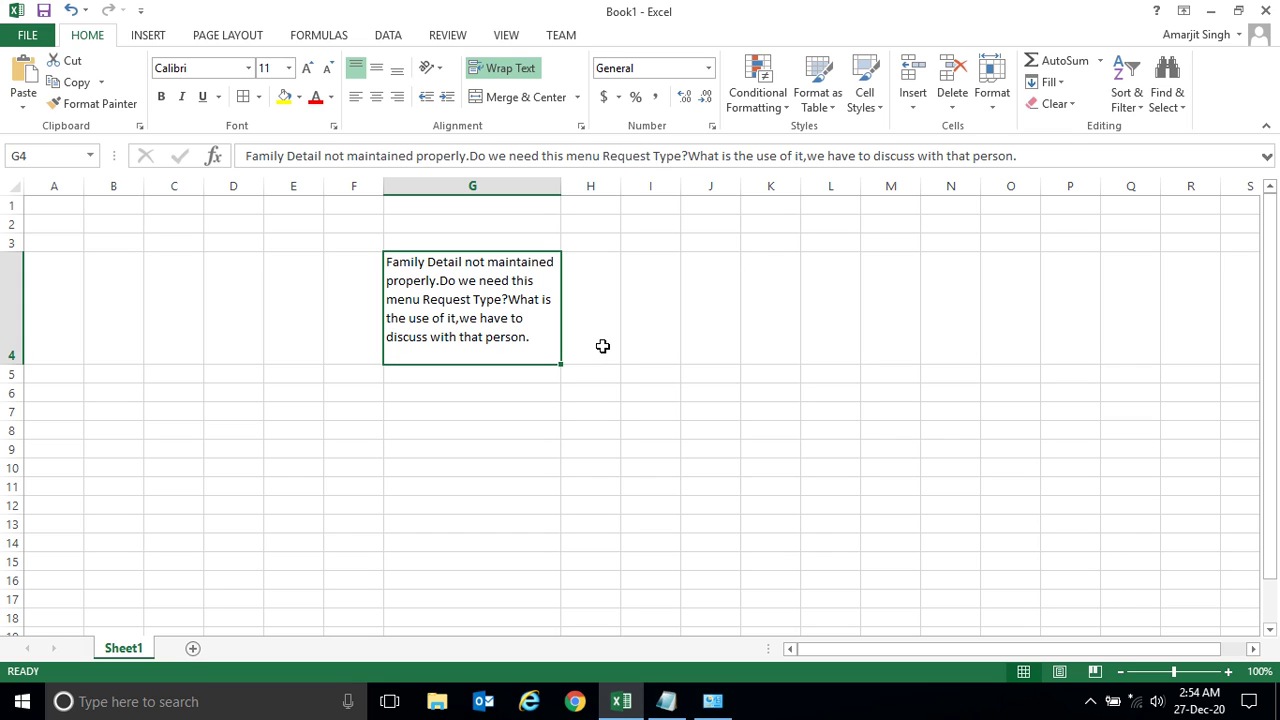
pyautogui.click(1090, 701)
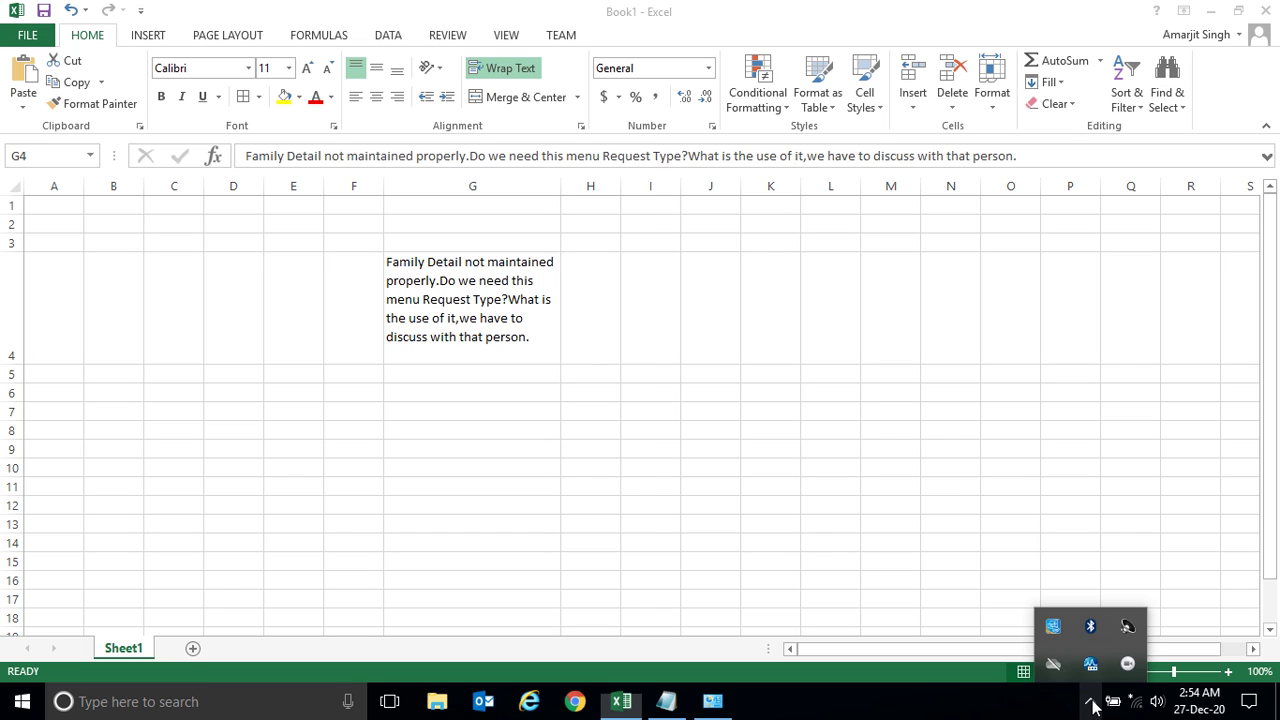
pyautogui.click(1127, 664)
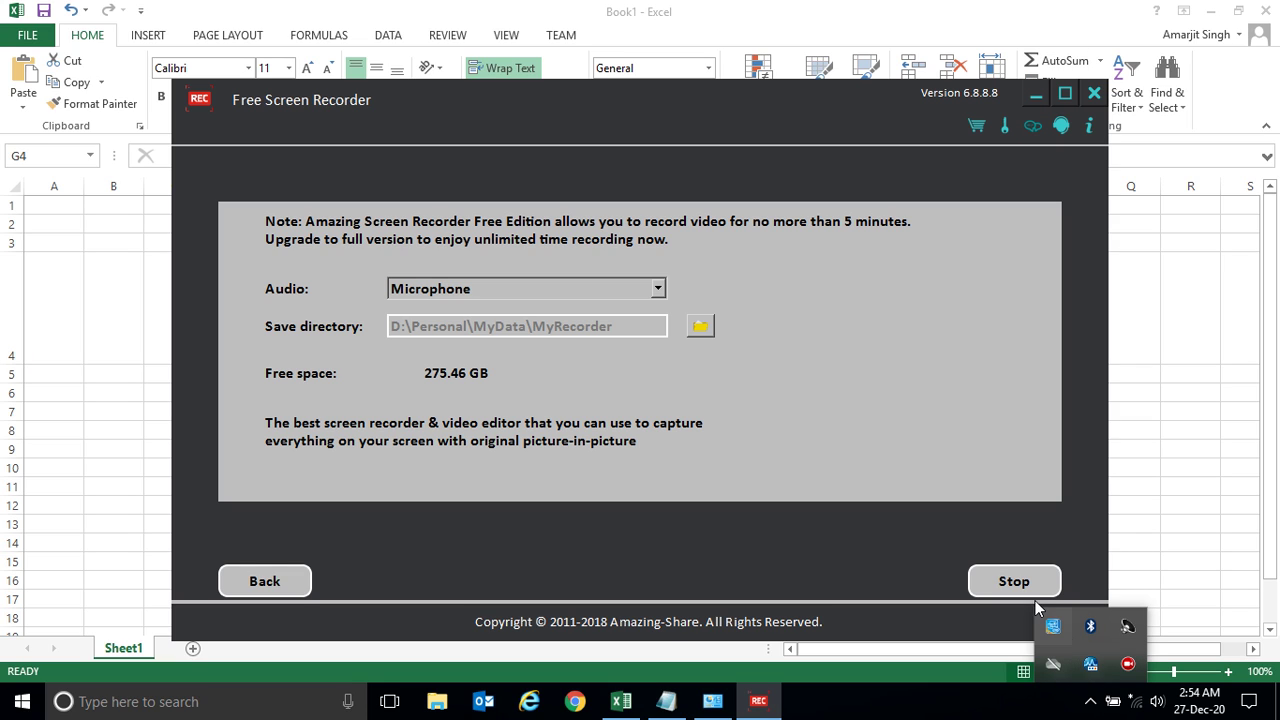